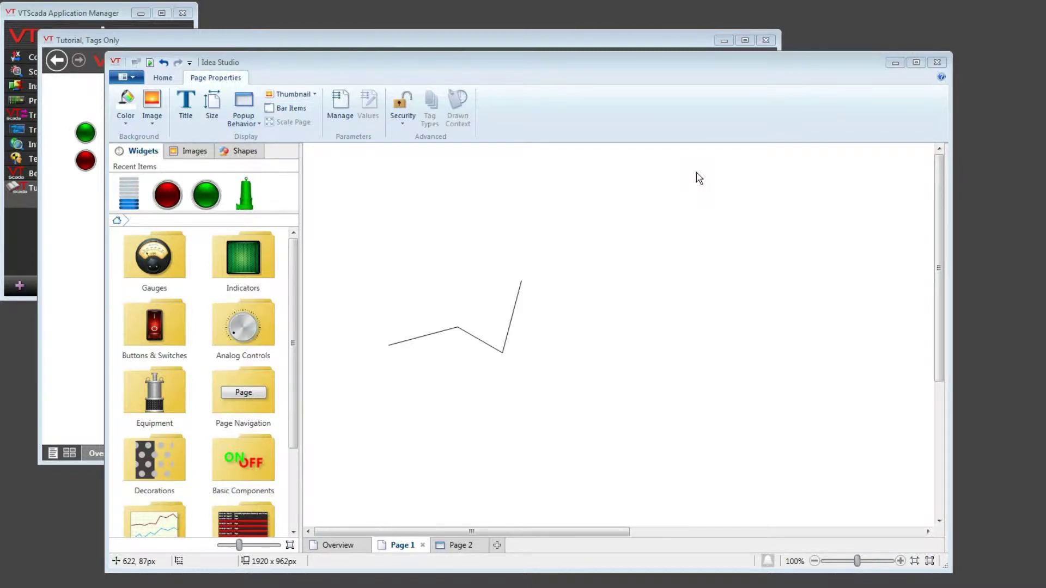
Move Idea Studio aside, open Page Menu in the Tag Browser, and expand Drawing Tools
left_click(165, 81)
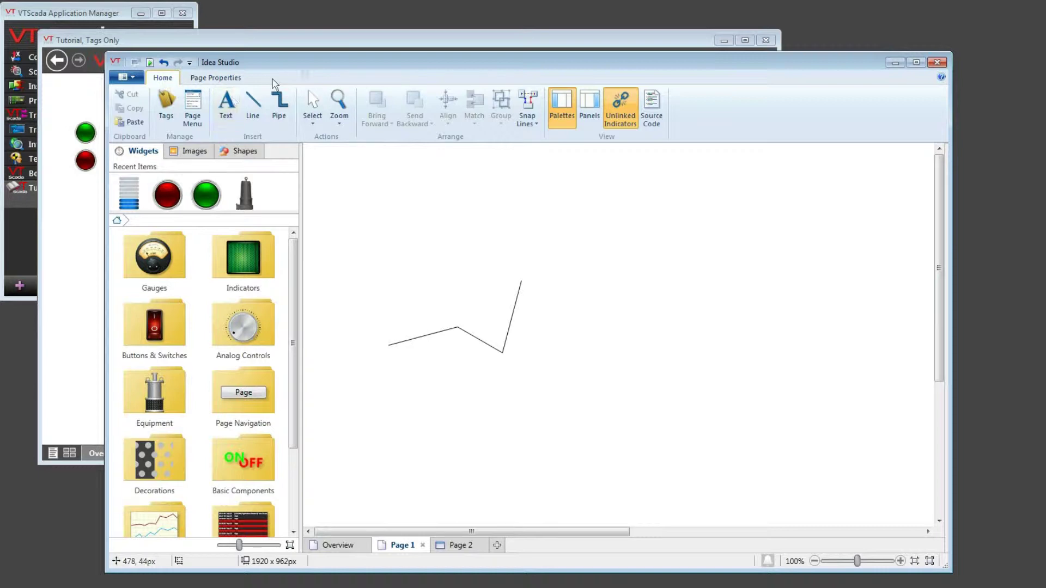
left_click_drag(338, 65, 347, 82)
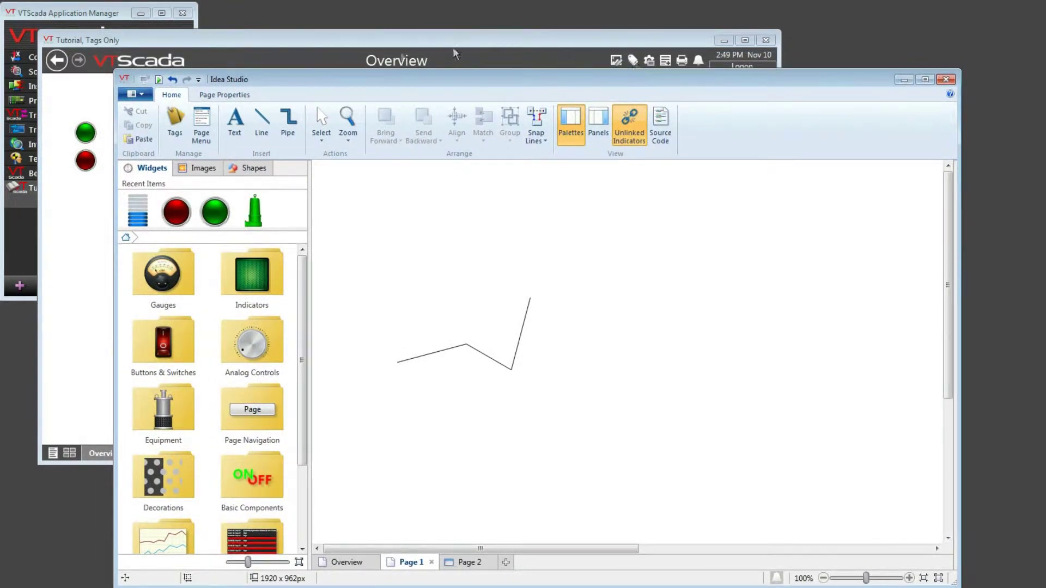
left_click(204, 125)
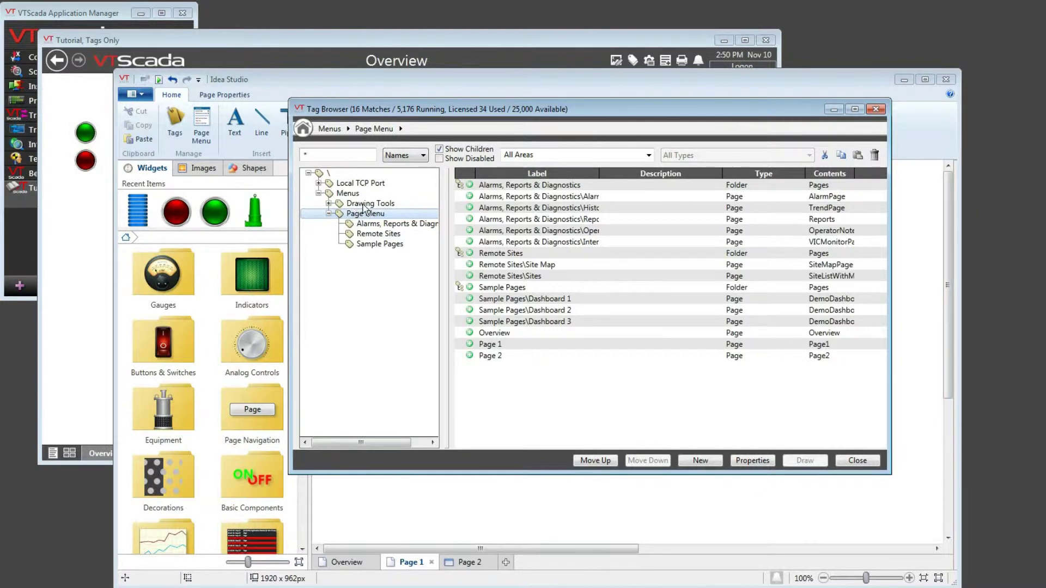
left_click(328, 203)
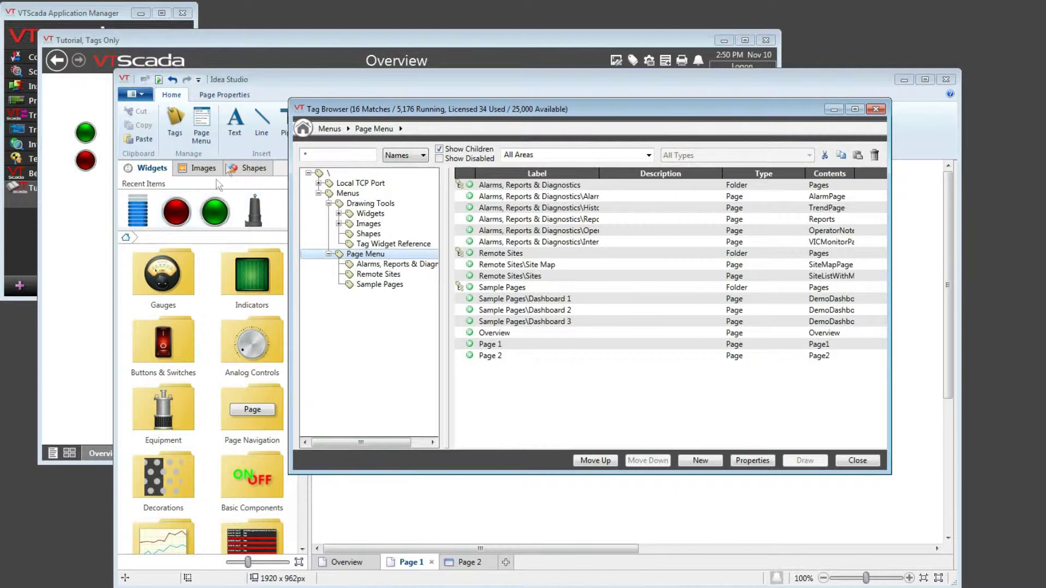
Collapse Drawing Tools and close the Tag Browser
left_click(329, 204)
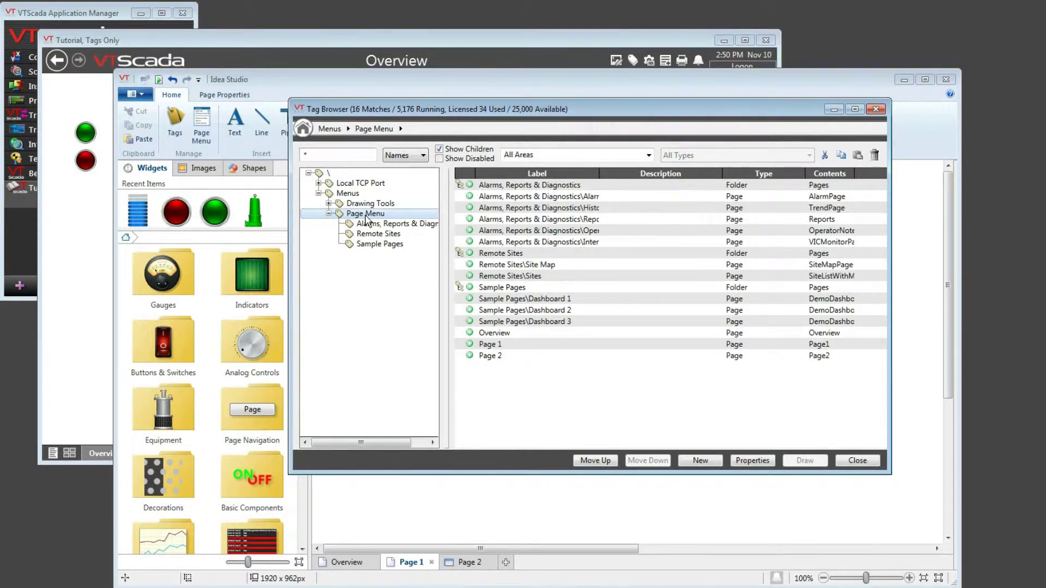
left_click(859, 462)
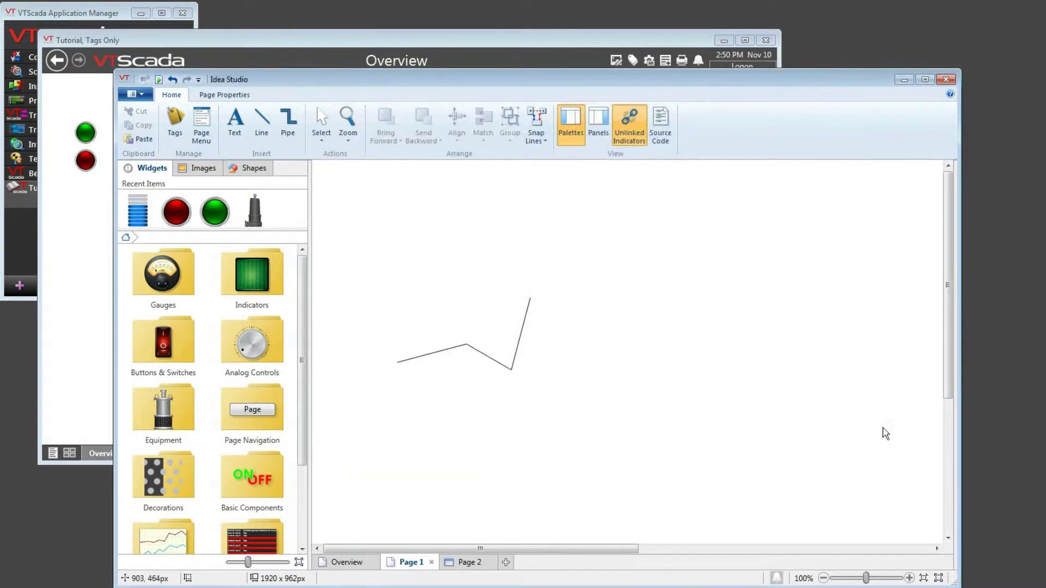
Close Idea Studio and go to Page 1 from the page menu list
left_click(946, 81)
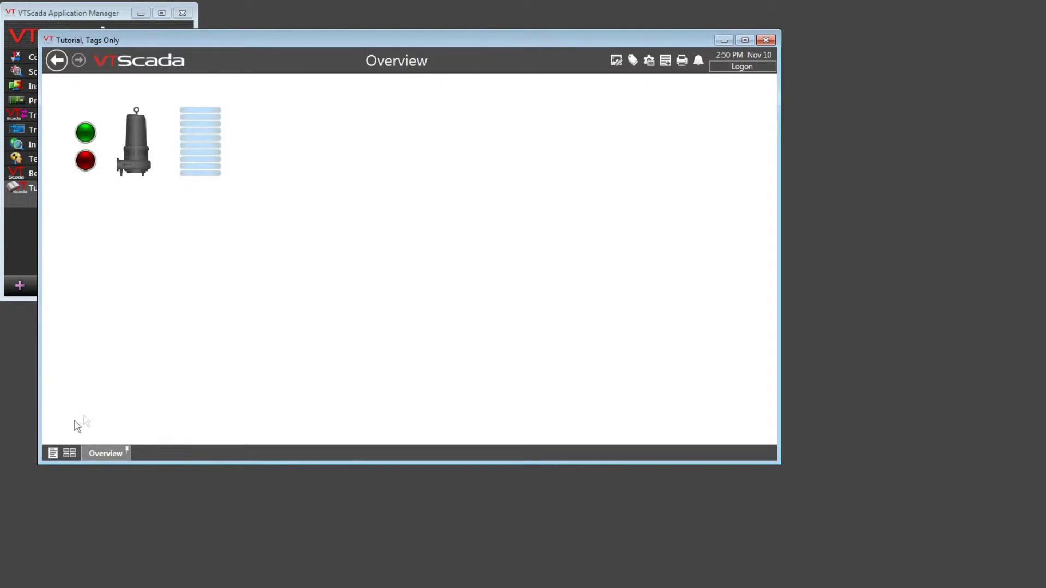
left_click(53, 453)
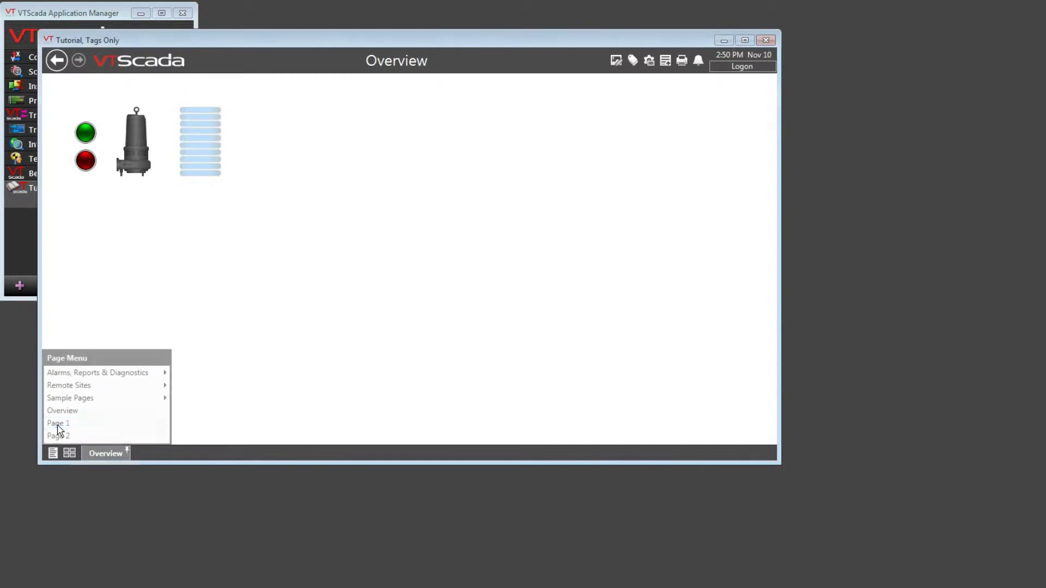
left_click(58, 424)
Browse the page menu list's Sample Pages, close it, and switch the menu to tiles
left_click(52, 453)
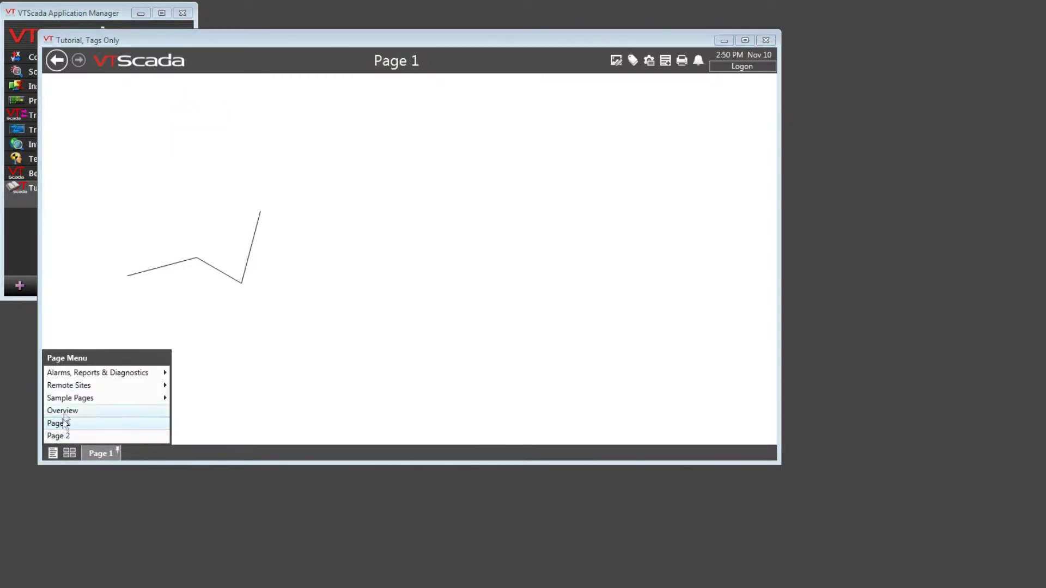
mouse_move(74, 403)
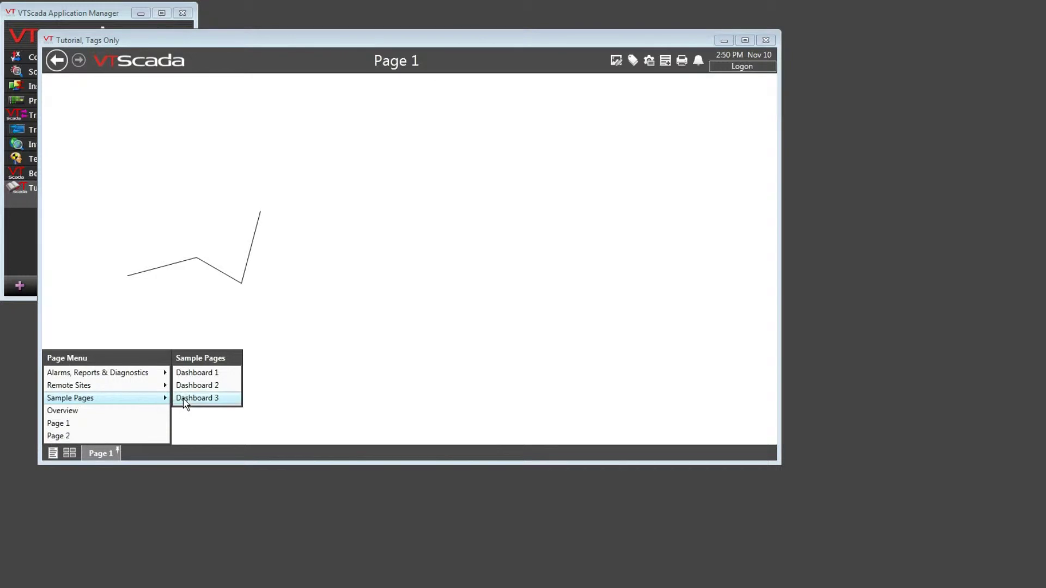
left_click(189, 458)
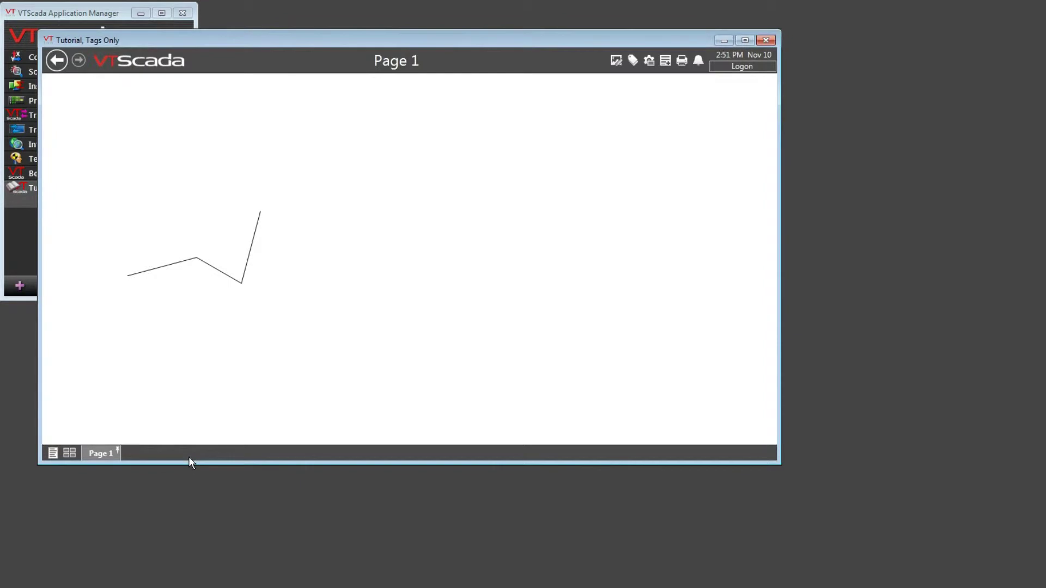
left_click(69, 453)
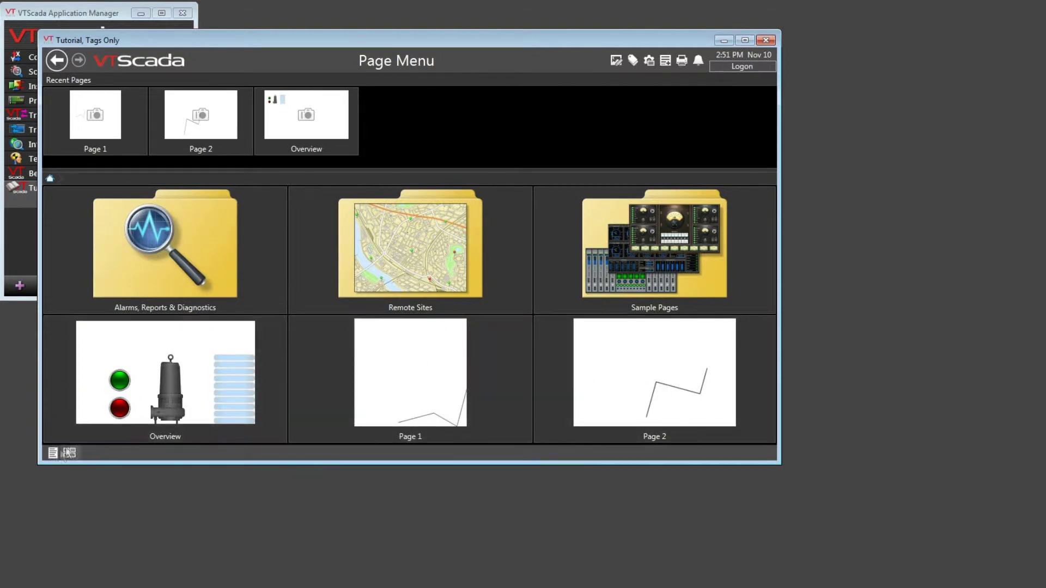
Open the Alarms, Reports & Diagnostics folder from the page menu list, then go back
left_click(55, 454)
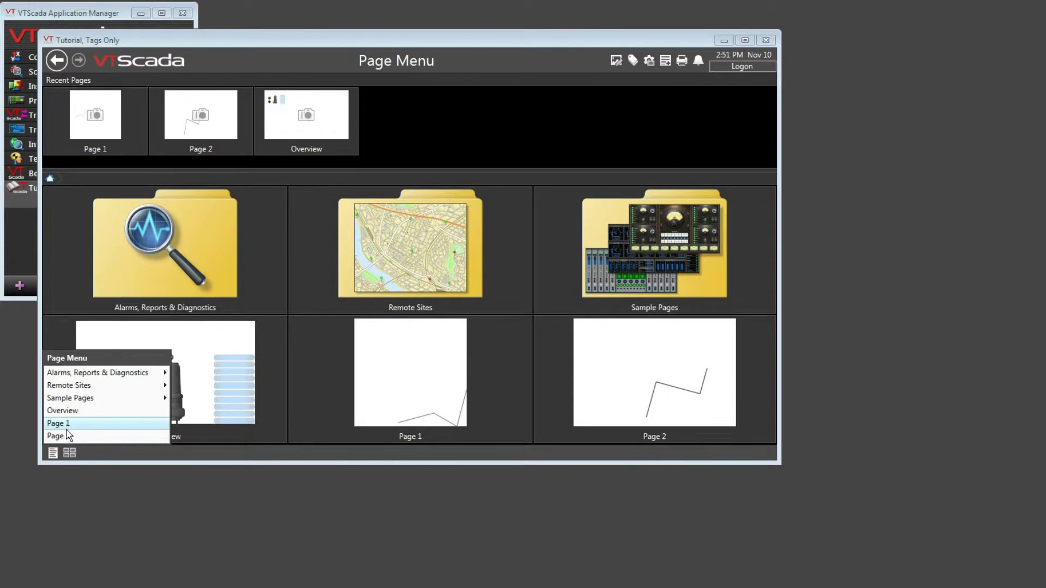
mouse_move(102, 377)
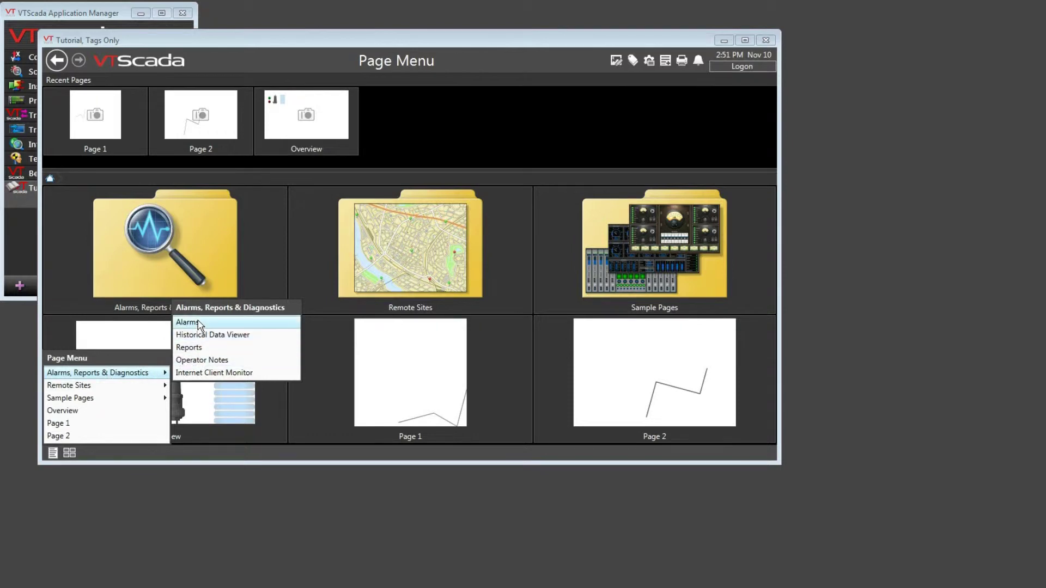
left_click(79, 236)
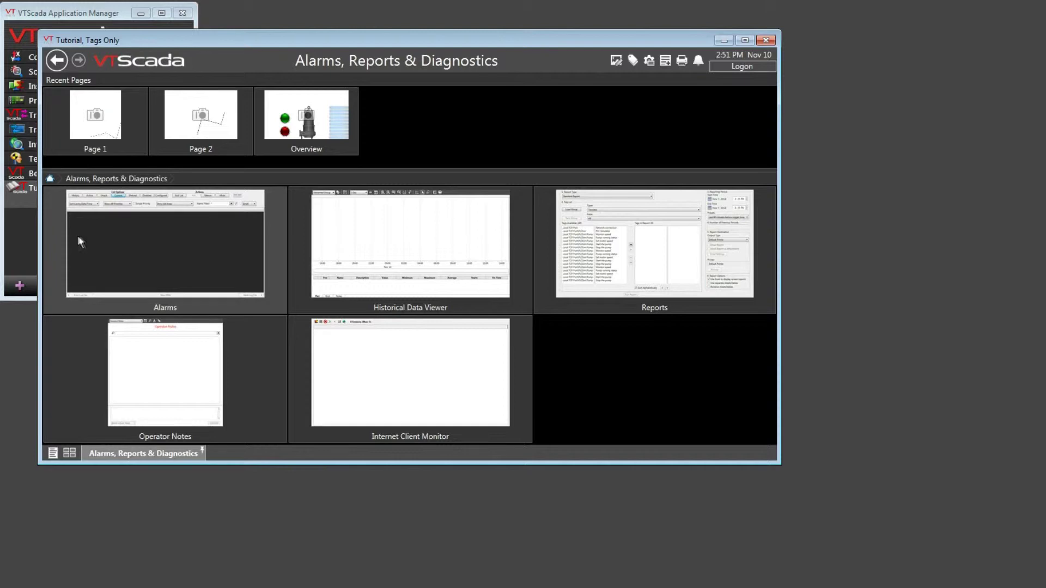
left_click(56, 61)
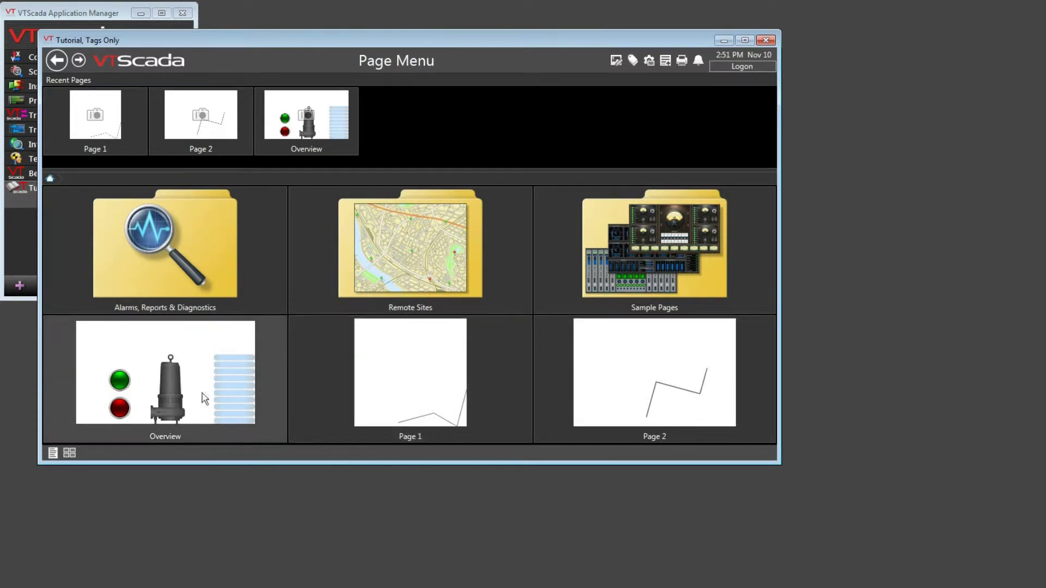
Reopen the Tag Browser and uncheck Show Children so only top-level Page Menu entries appear
left_click(636, 65)
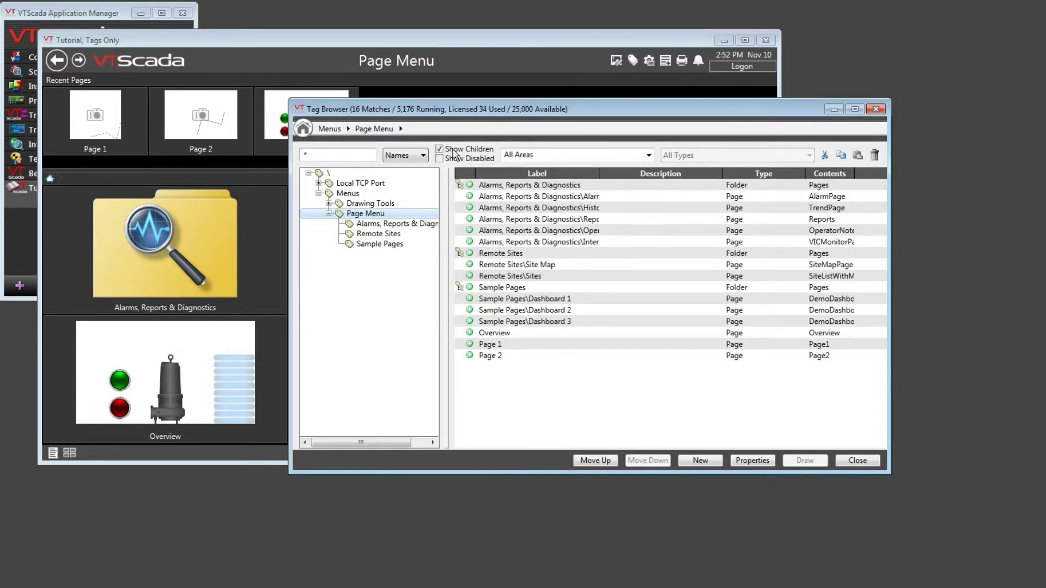
left_click(454, 153)
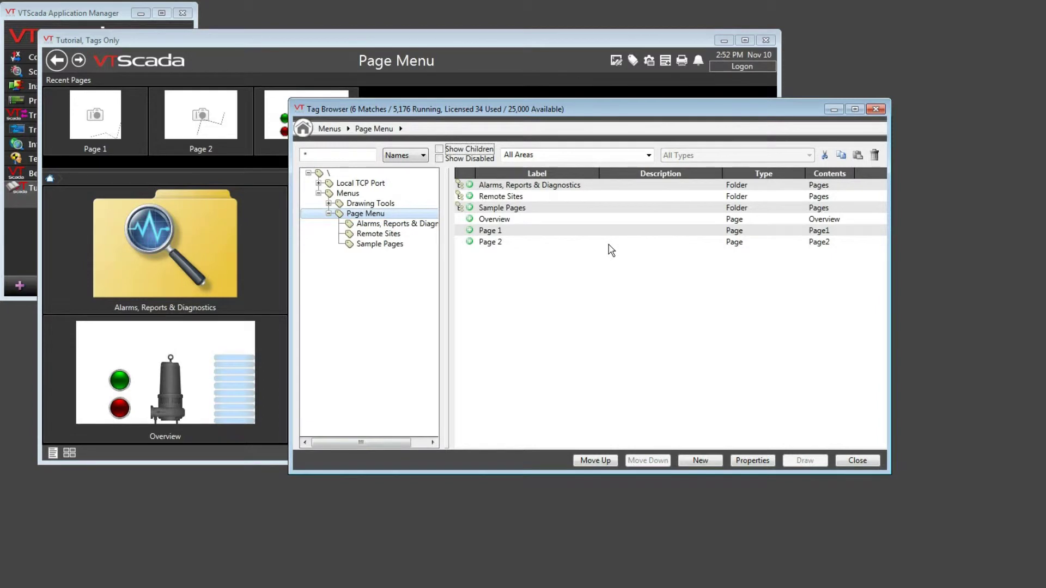
Add a new Divider child item under Page Menu
right_click(385, 216)
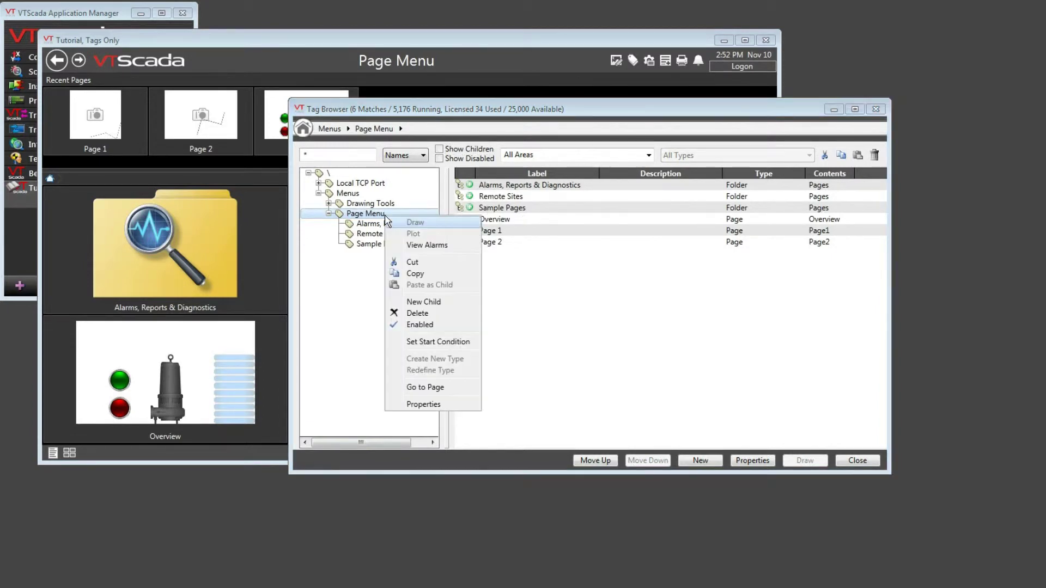
left_click(431, 304)
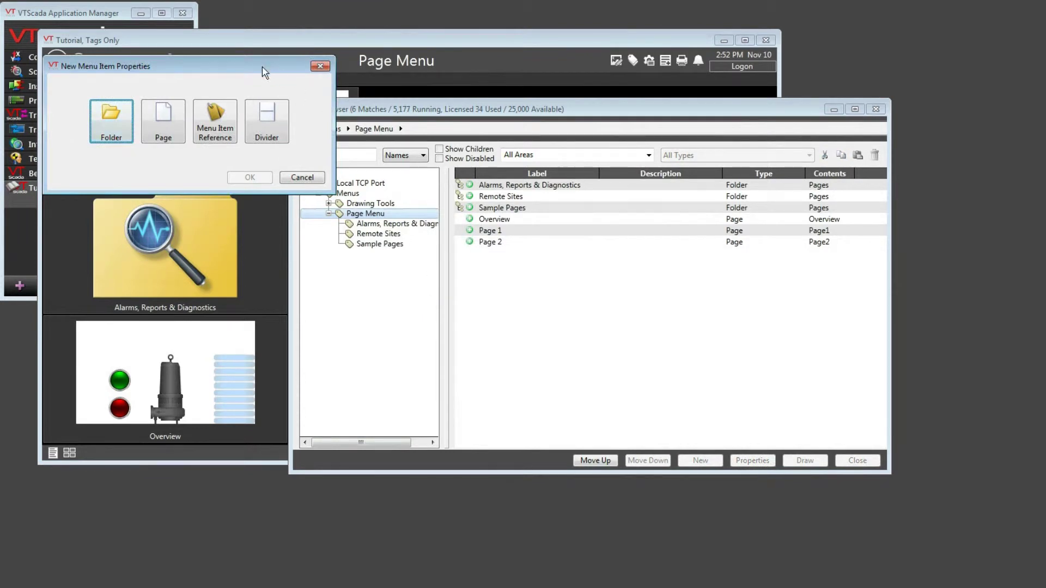
left_click_drag(264, 70, 749, 291)
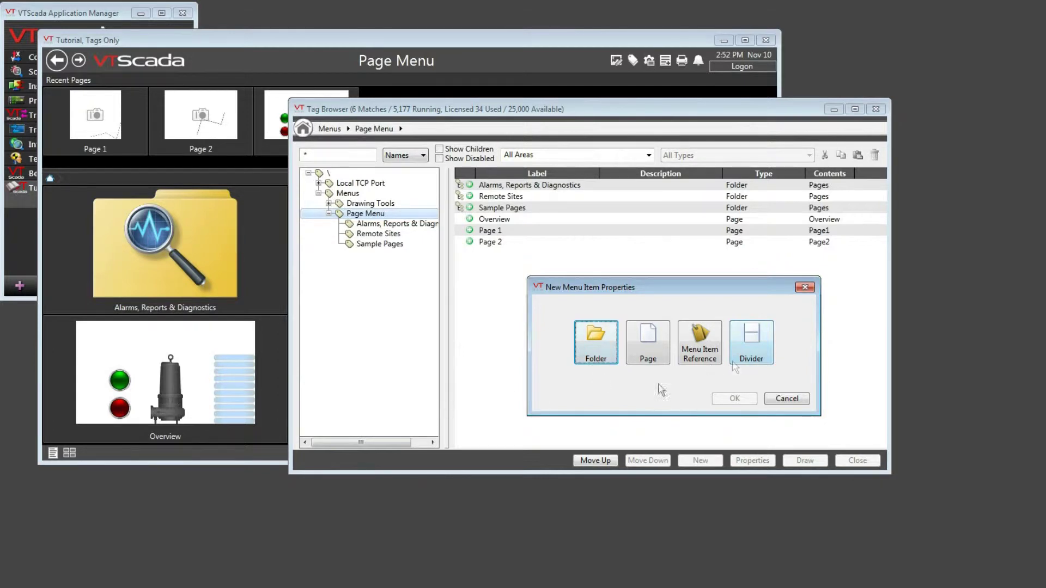
left_click(758, 350)
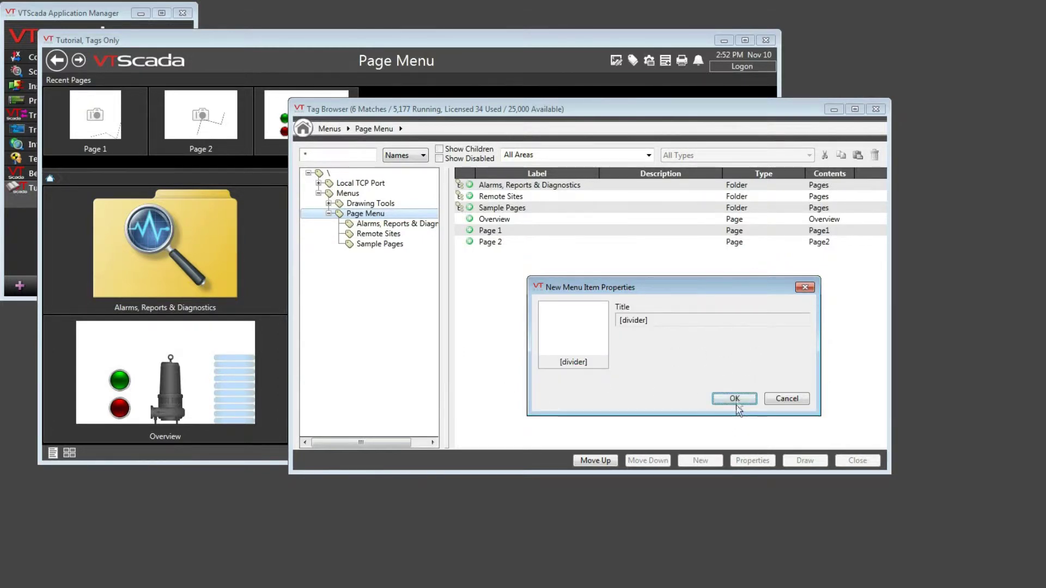
left_click(735, 400)
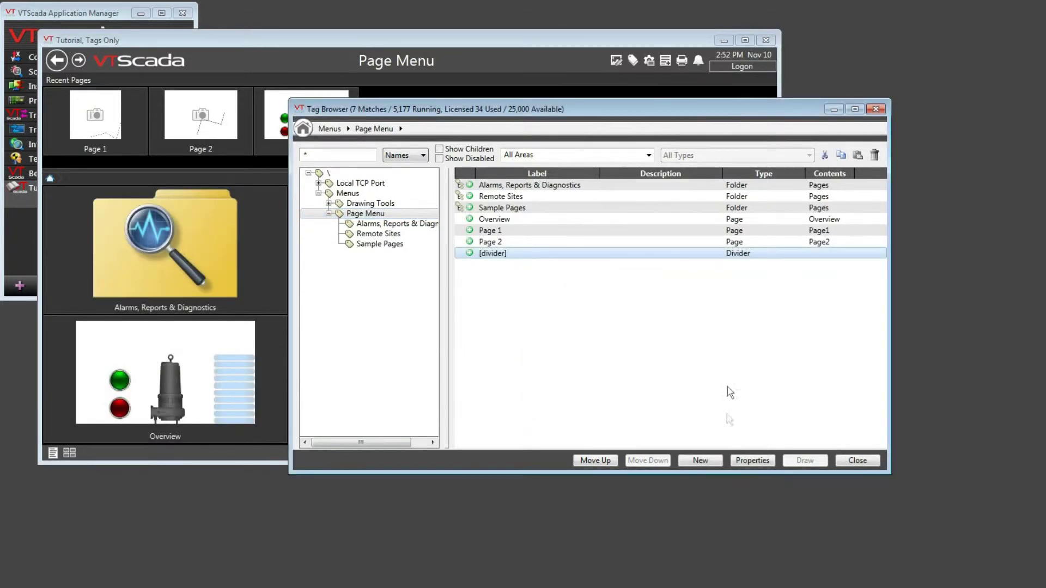
Move the divider up twice, then down once so it sits between Page 1 and Page 2
left_click(599, 463)
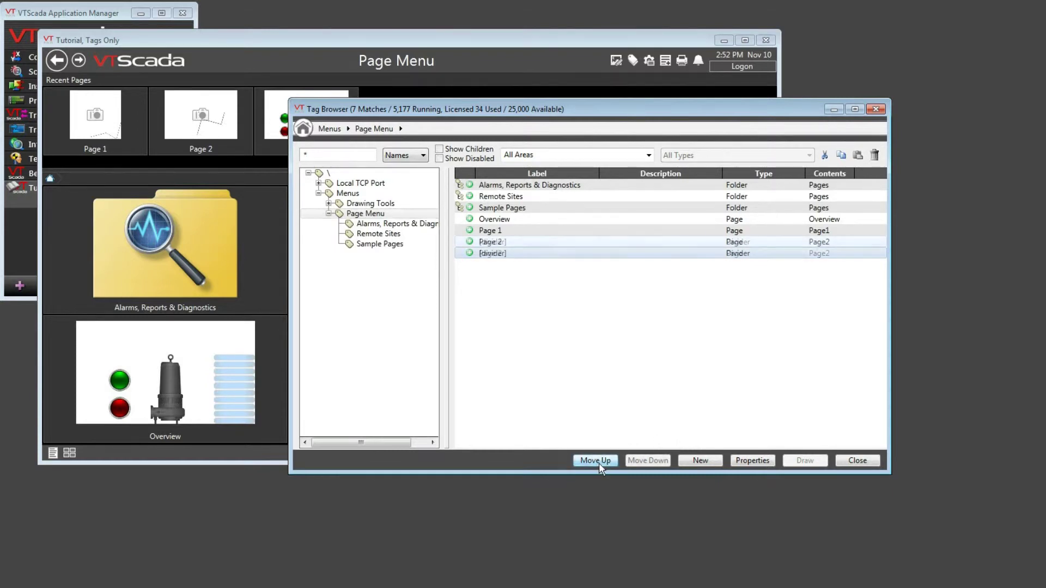
left_click(595, 461)
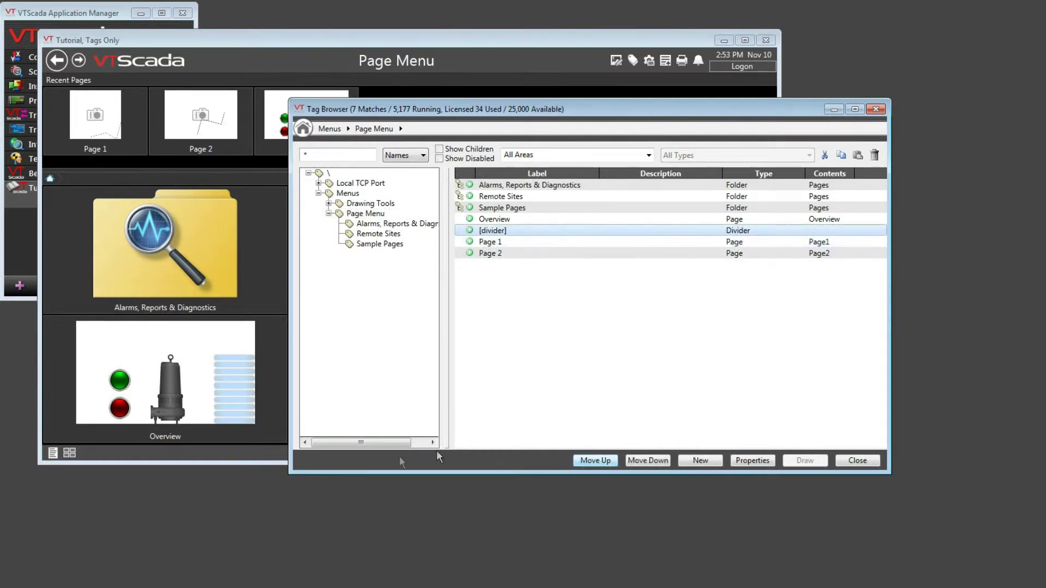
left_click(53, 453)
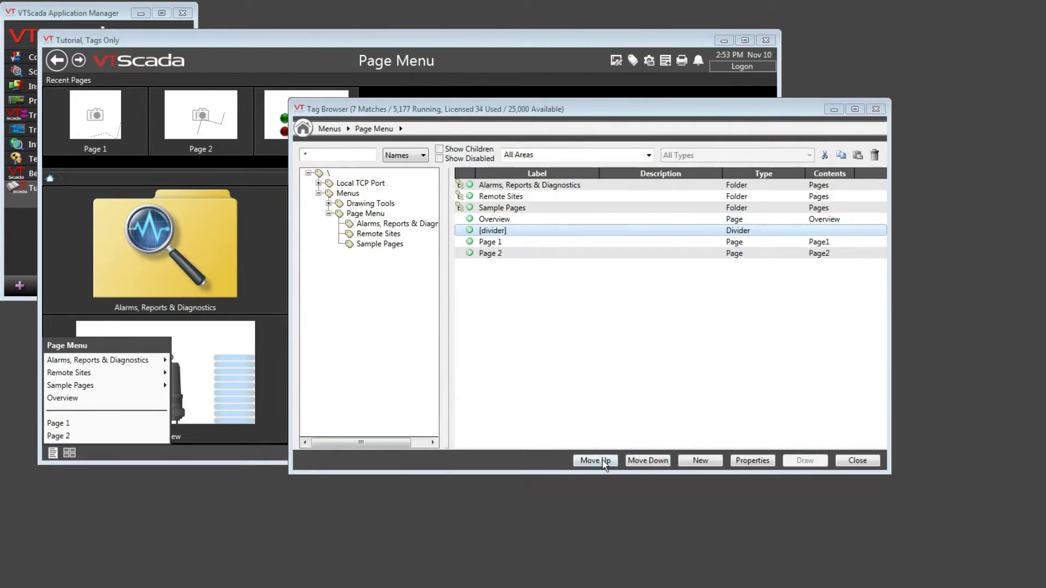
left_click(657, 460)
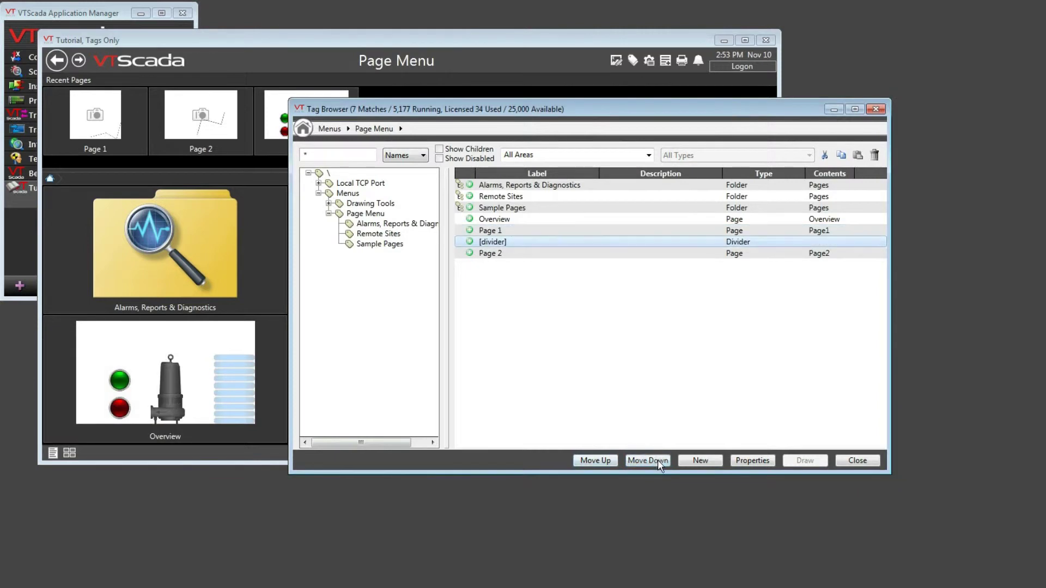
left_click(54, 452)
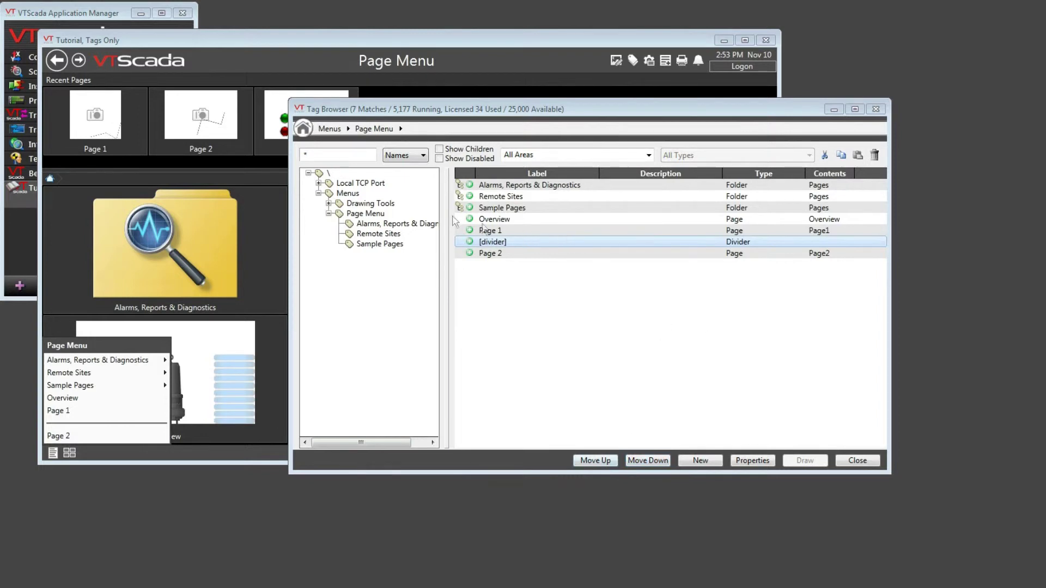
Create a Folder child under Page Menu keeping the title New Folder
left_click(364, 214)
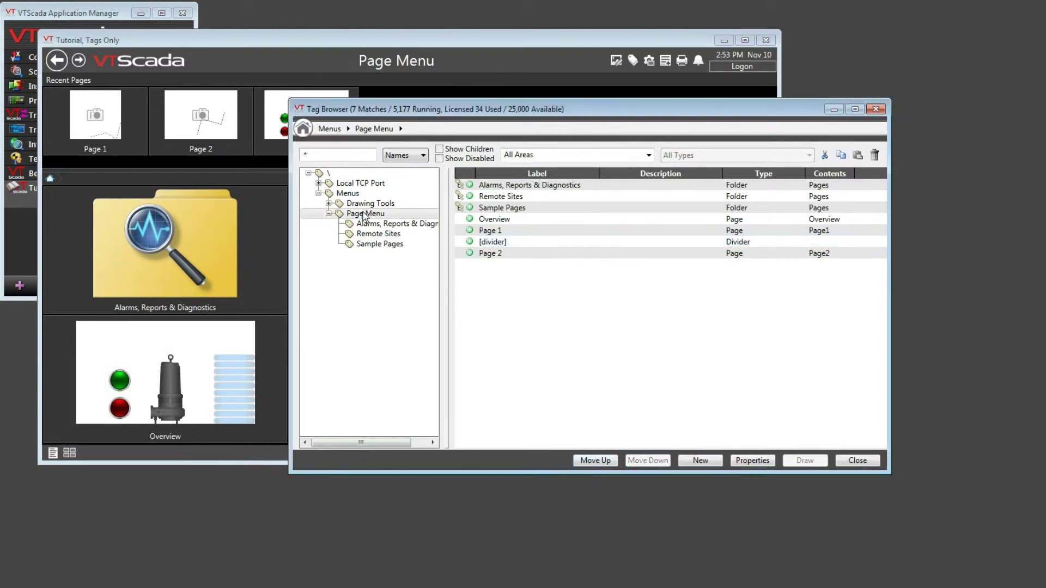
right_click(382, 215)
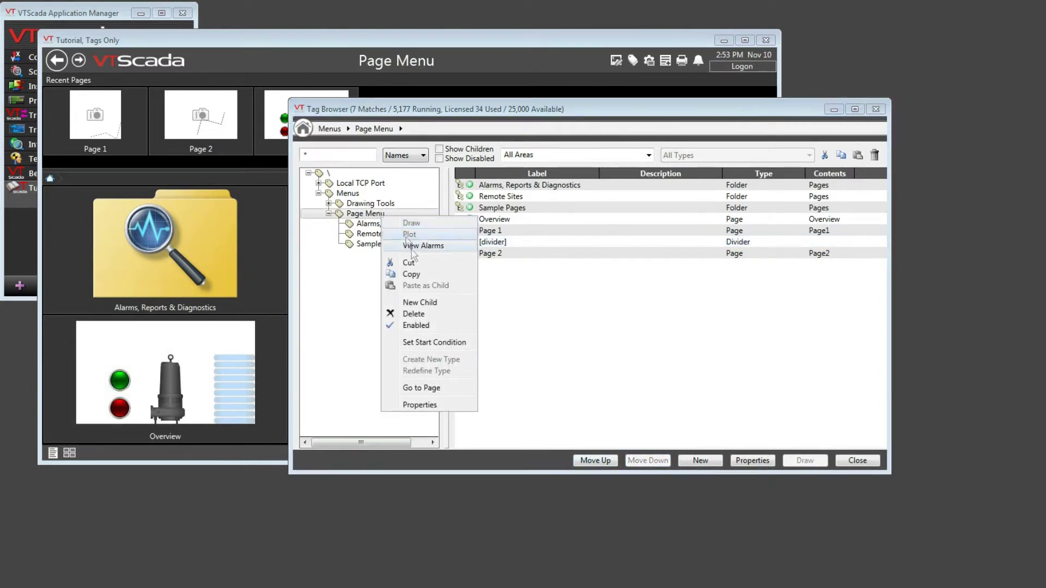
left_click(427, 304)
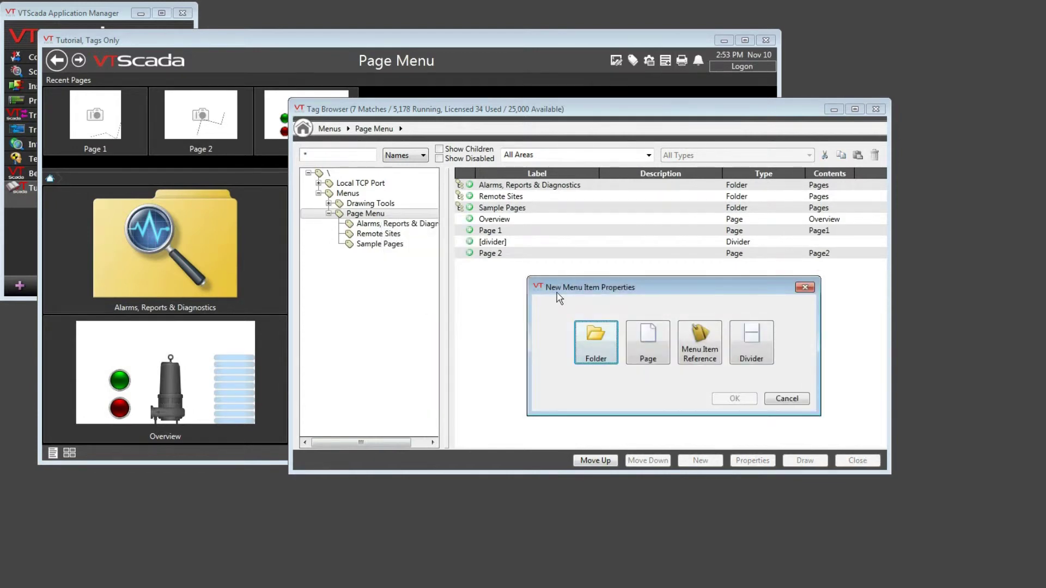
left_click(597, 349)
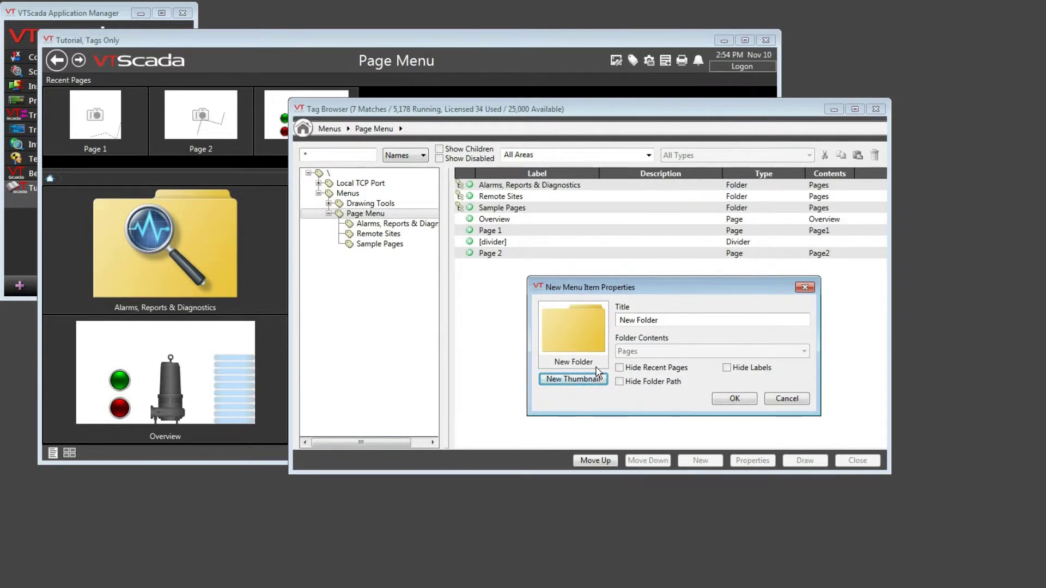
left_click(745, 398)
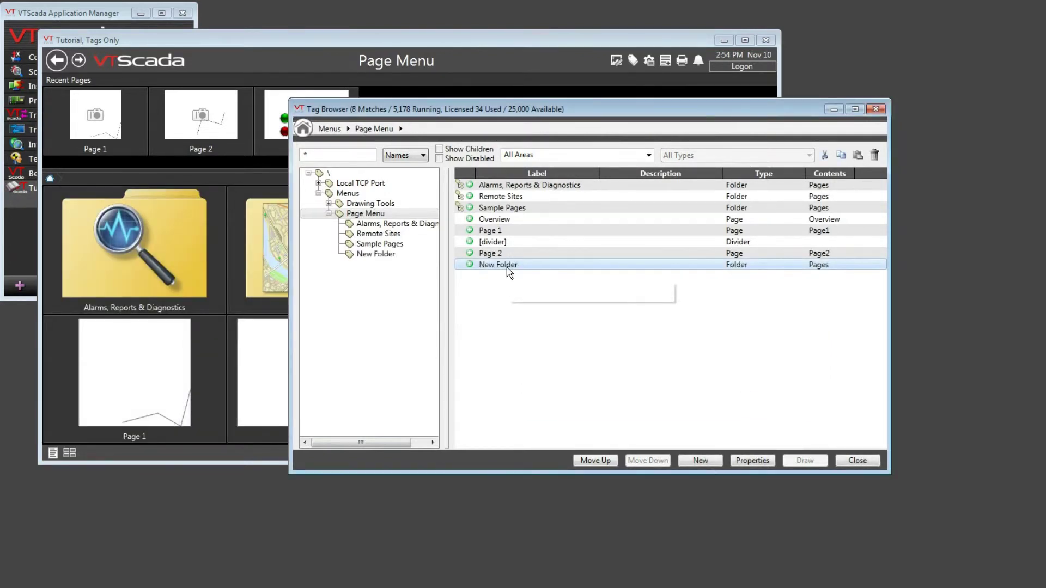
Cut Page 1 and paste it as a child of New Folder, then reselect Page Menu
right_click(497, 235)
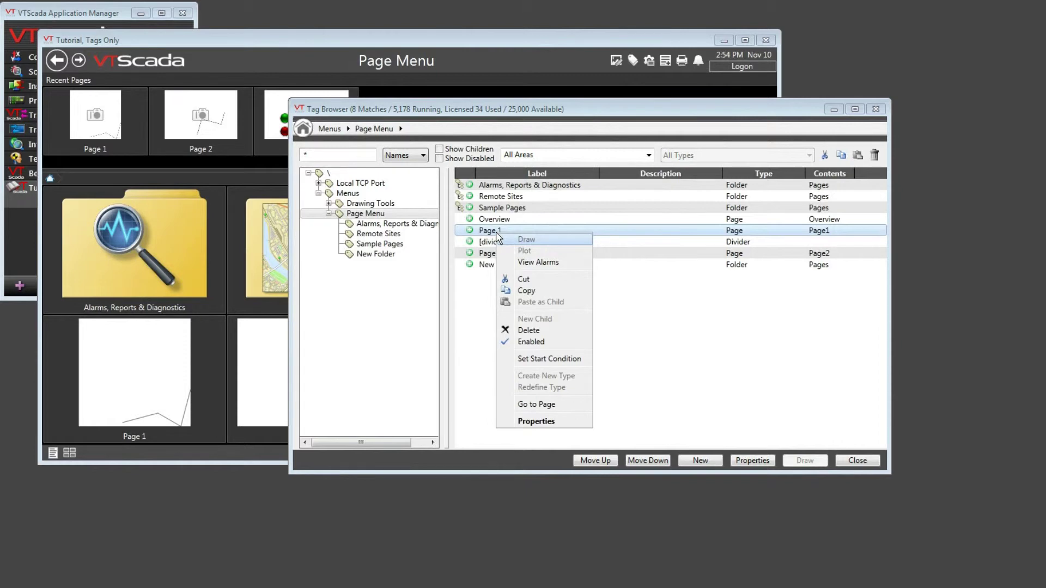
left_click(521, 280)
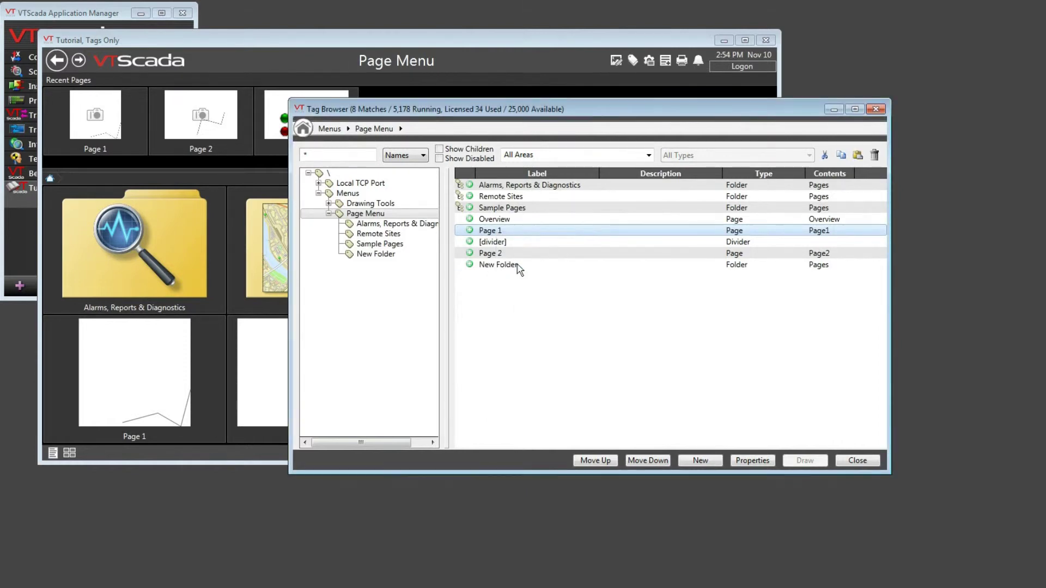
right_click(520, 270)
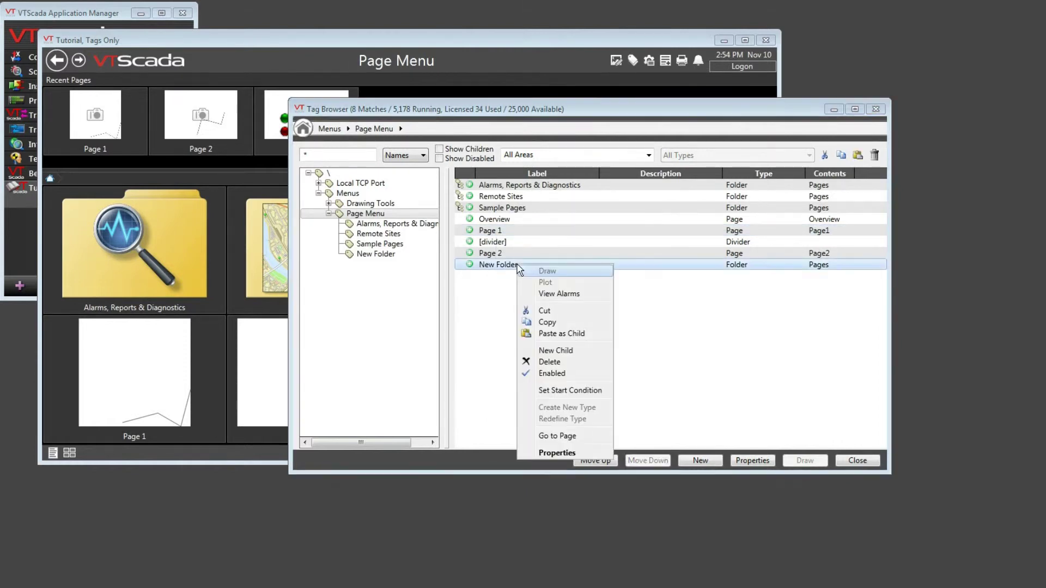
left_click(561, 333)
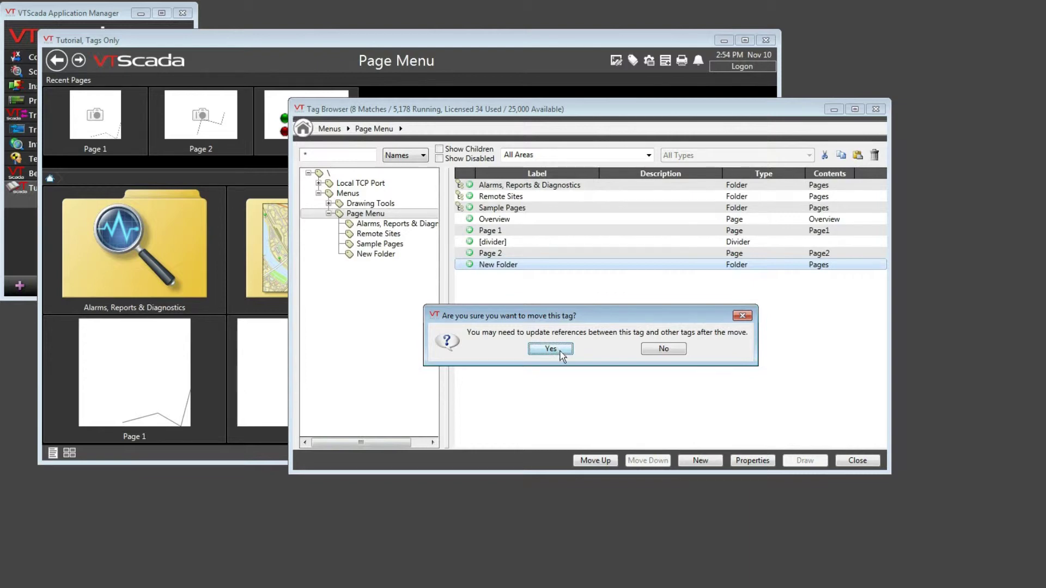
left_click(560, 350)
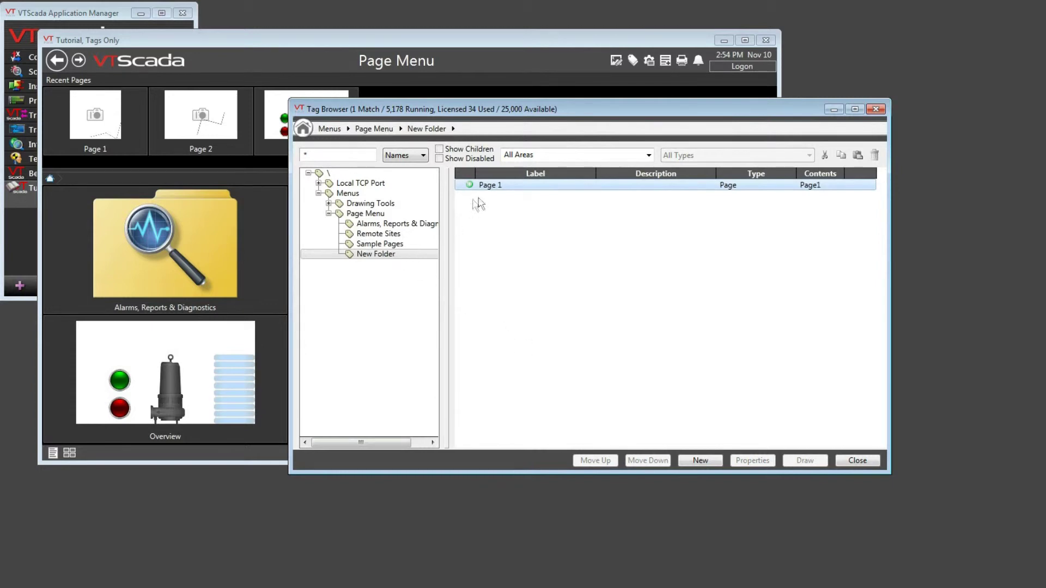
mouse_move(493, 192)
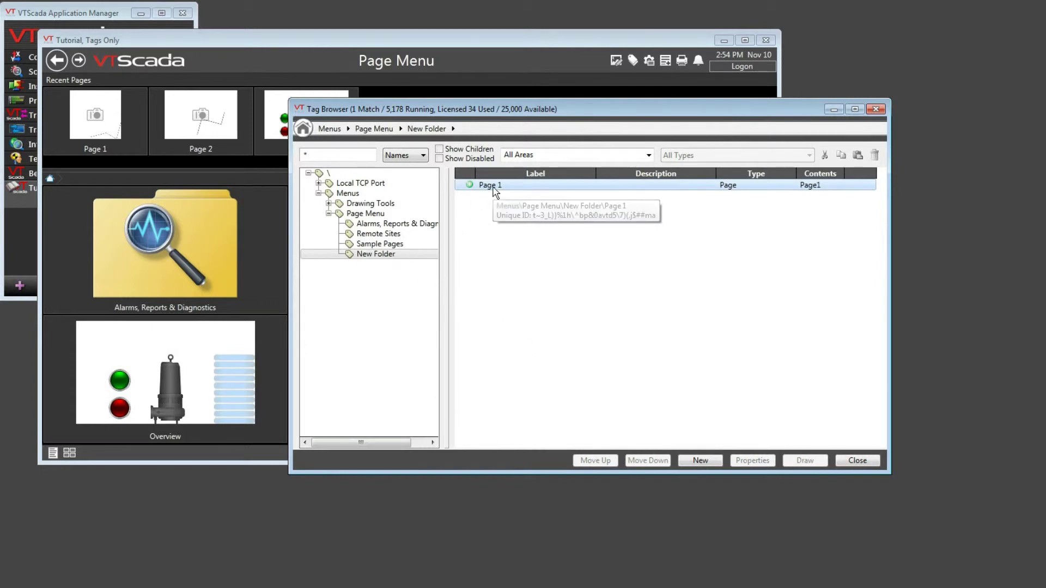
left_click(376, 213)
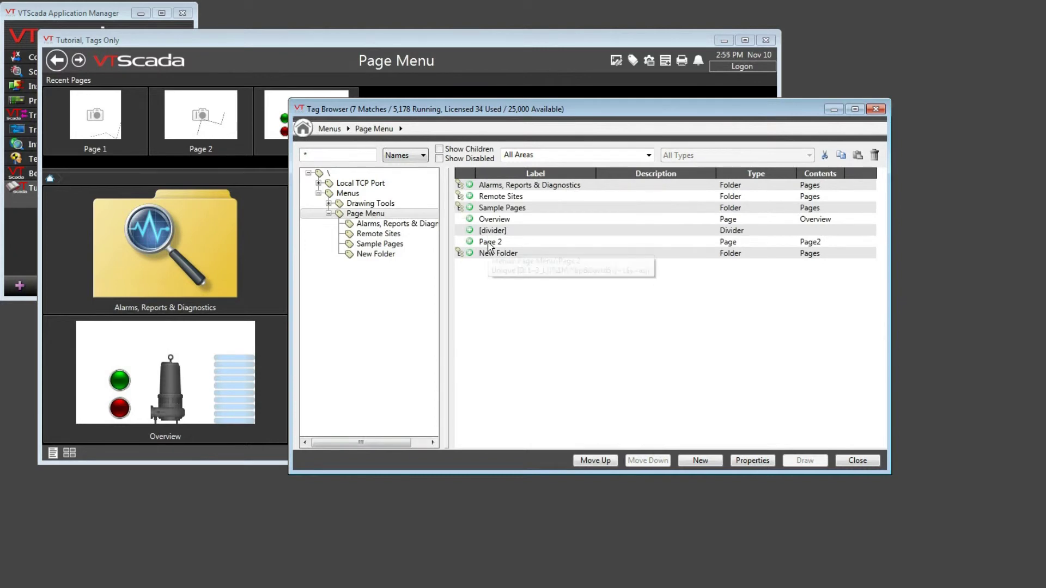
mouse_move(505, 263)
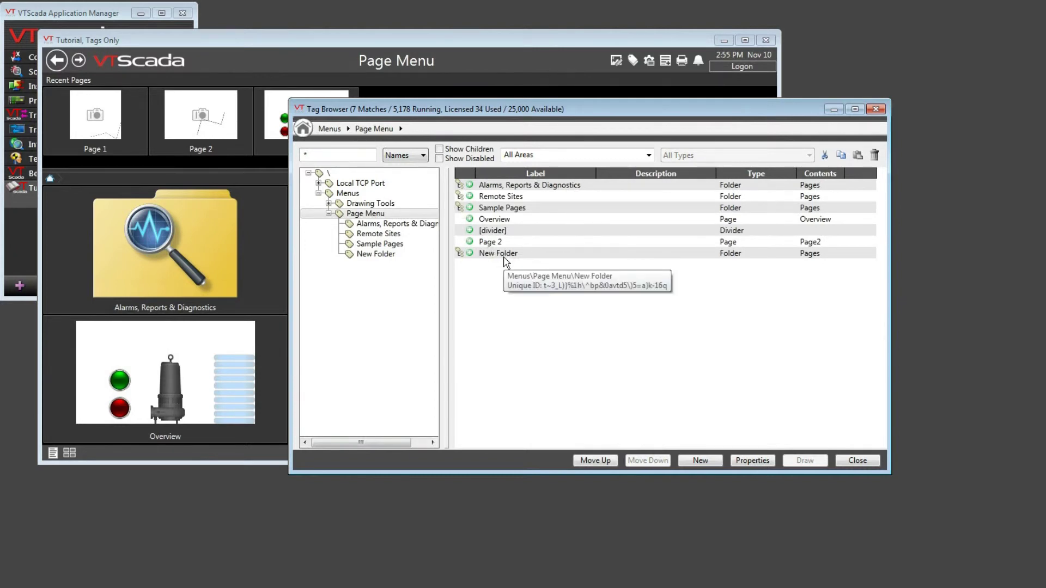
Add a Page child to New Folder that points to Page 2
right_click(384, 254)
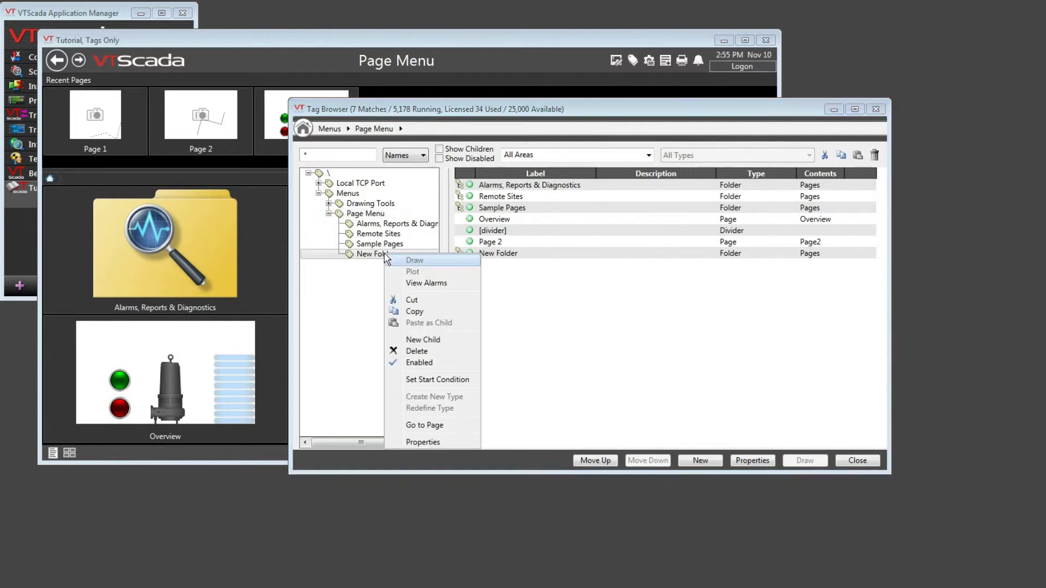
left_click(432, 339)
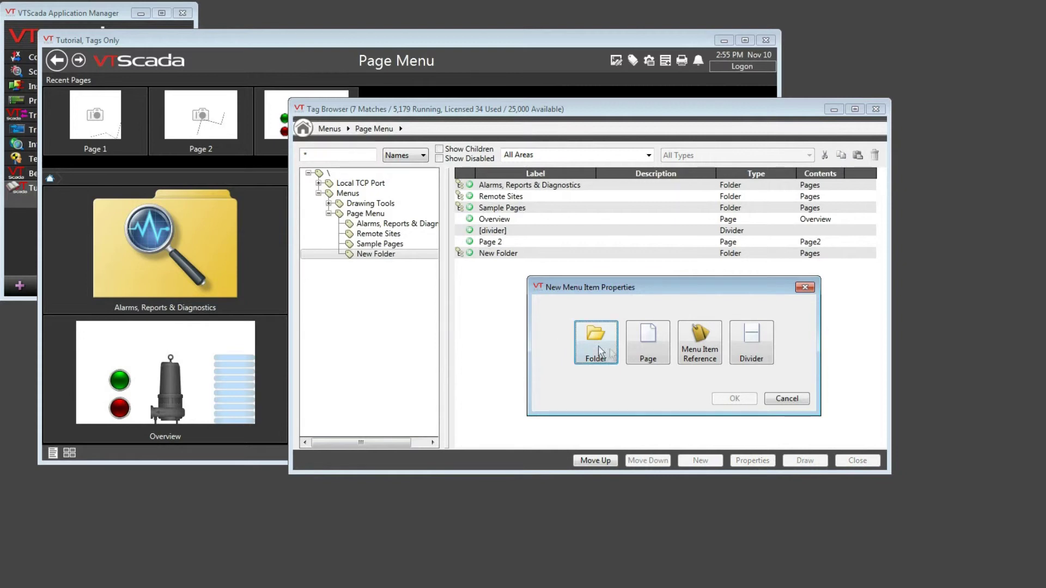
left_click(637, 355)
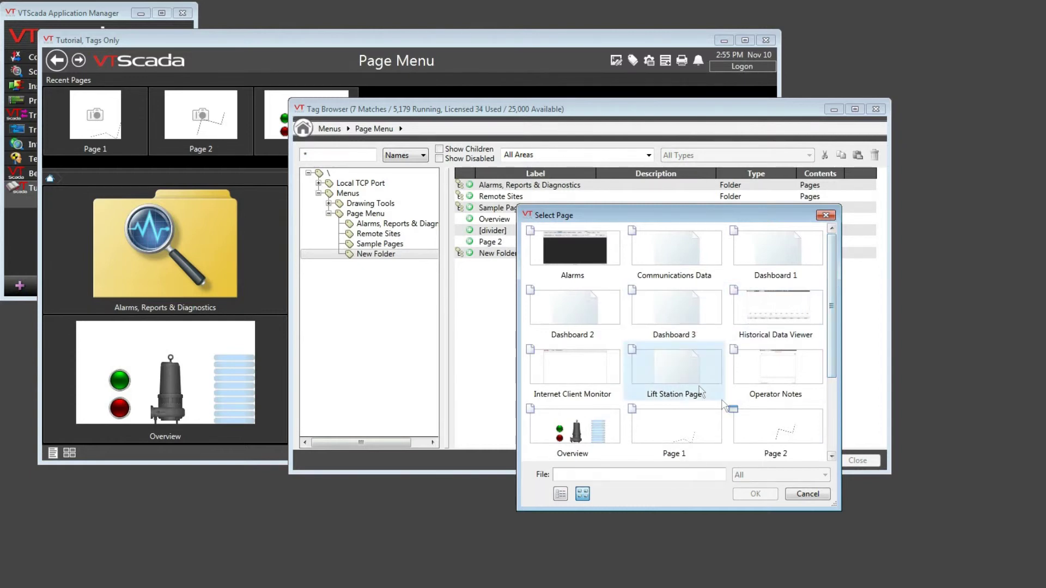
left_click(761, 430)
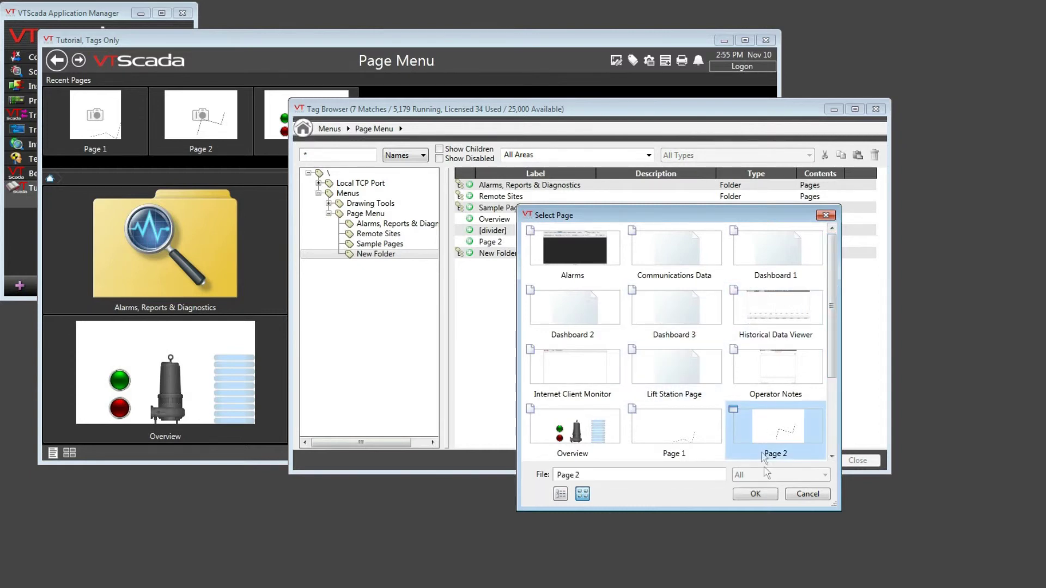
left_click(761, 493)
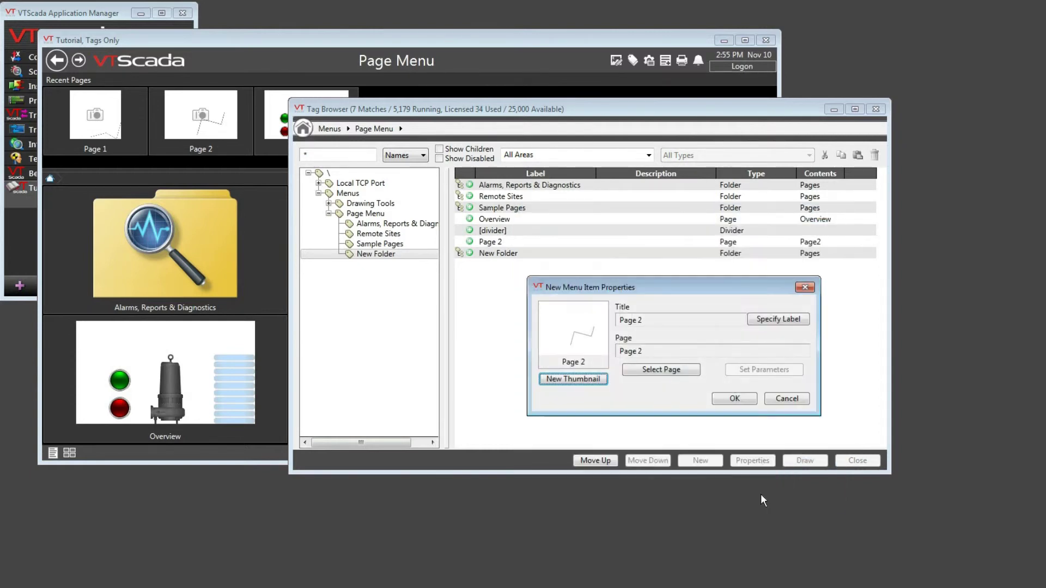
left_click(738, 398)
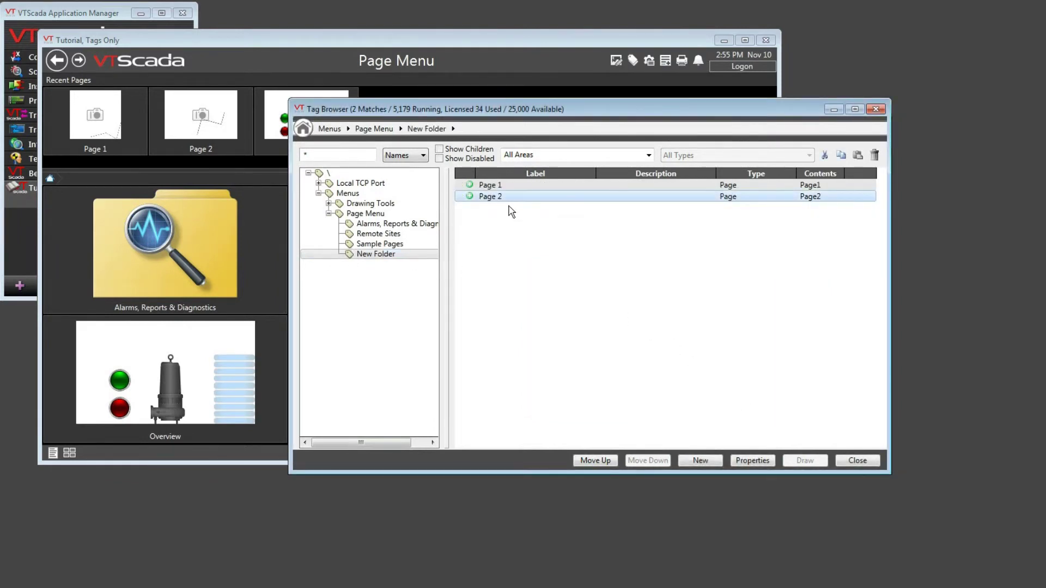
Close the Tag Browser and open New Folder to preview Page 1 and Page 2
left_click(857, 461)
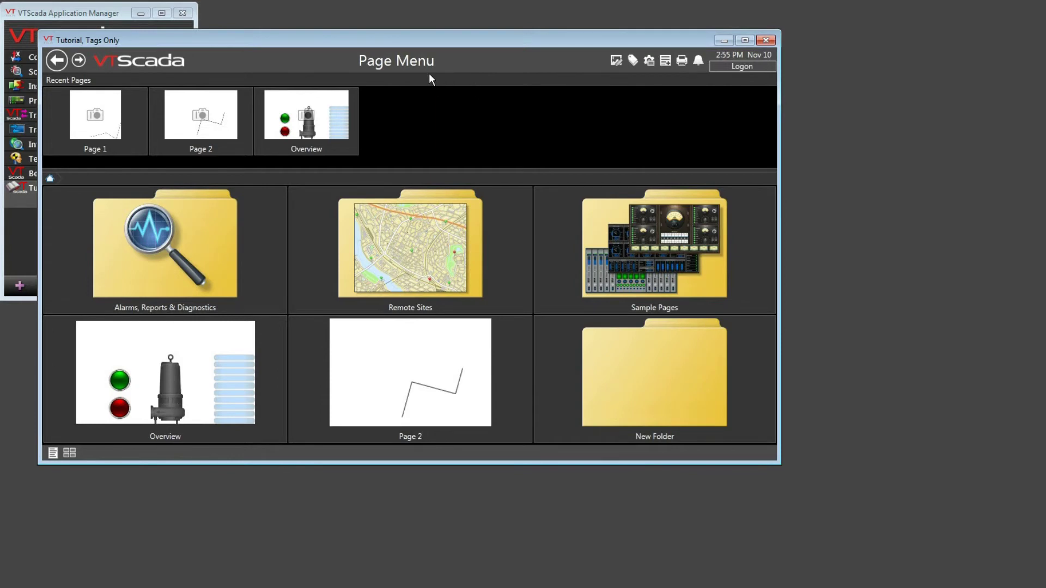
left_click(630, 372)
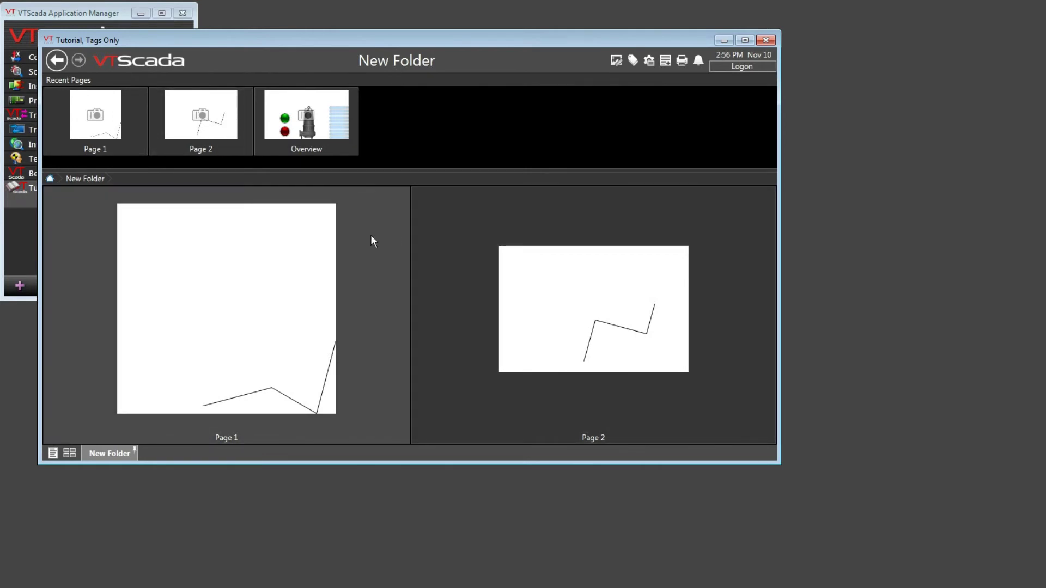
Add a new Dashboard 1 page item inside New Folder, then return to the top-level Page Menu
right_click(372, 241)
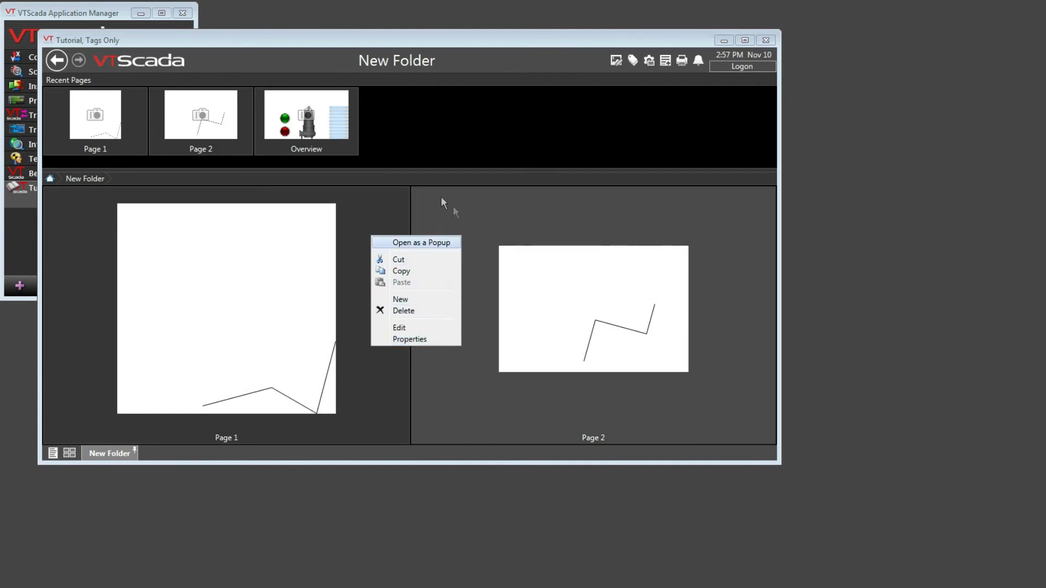
left_click(407, 302)
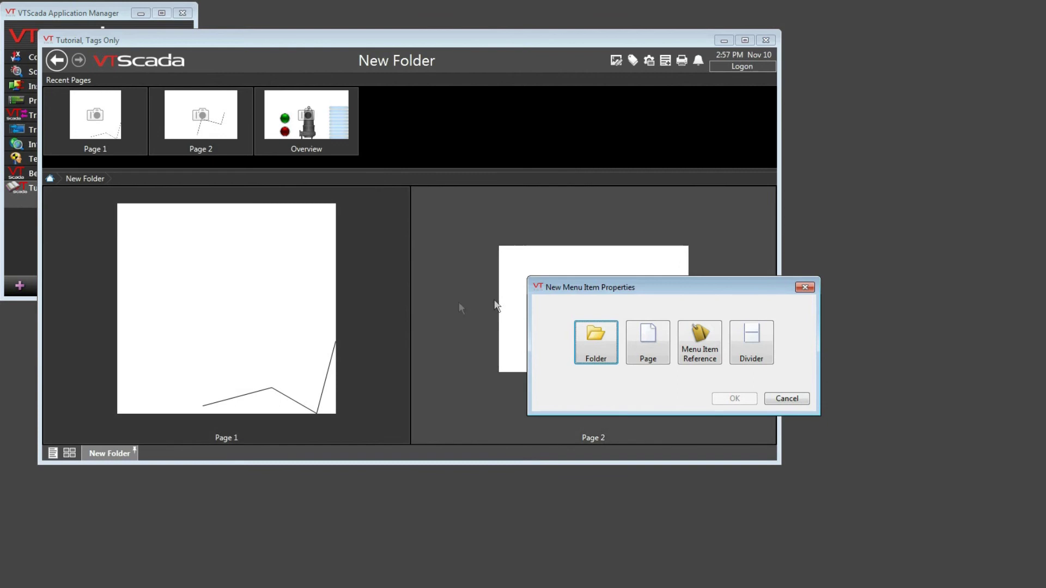
left_click(652, 357)
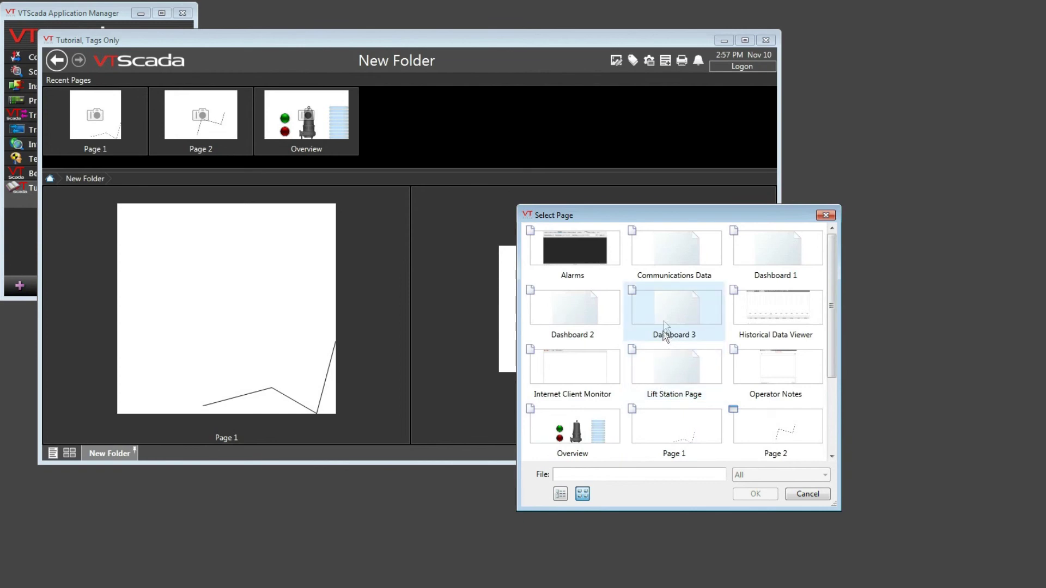
left_click(779, 248)
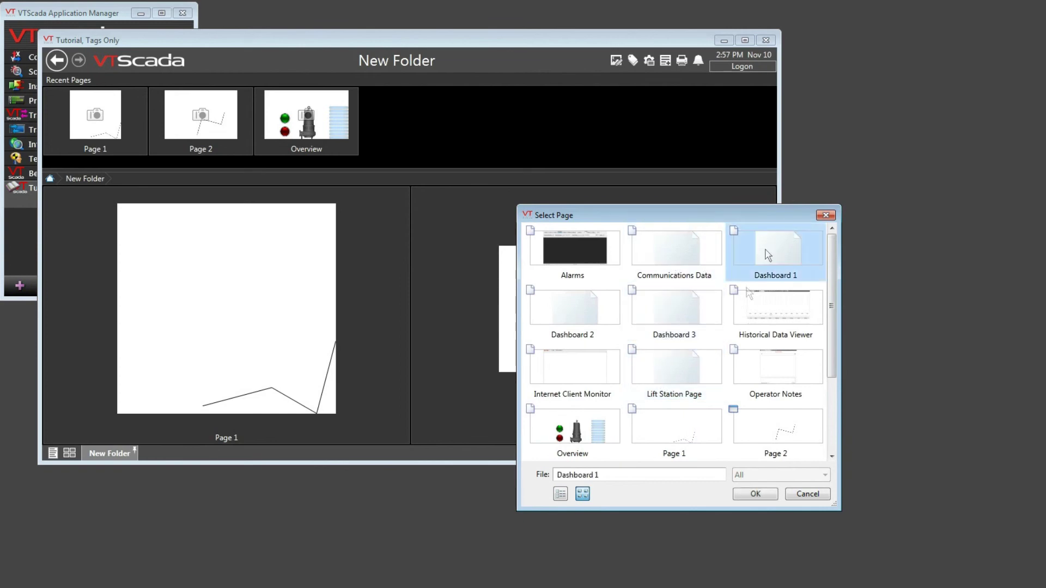
left_click(757, 494)
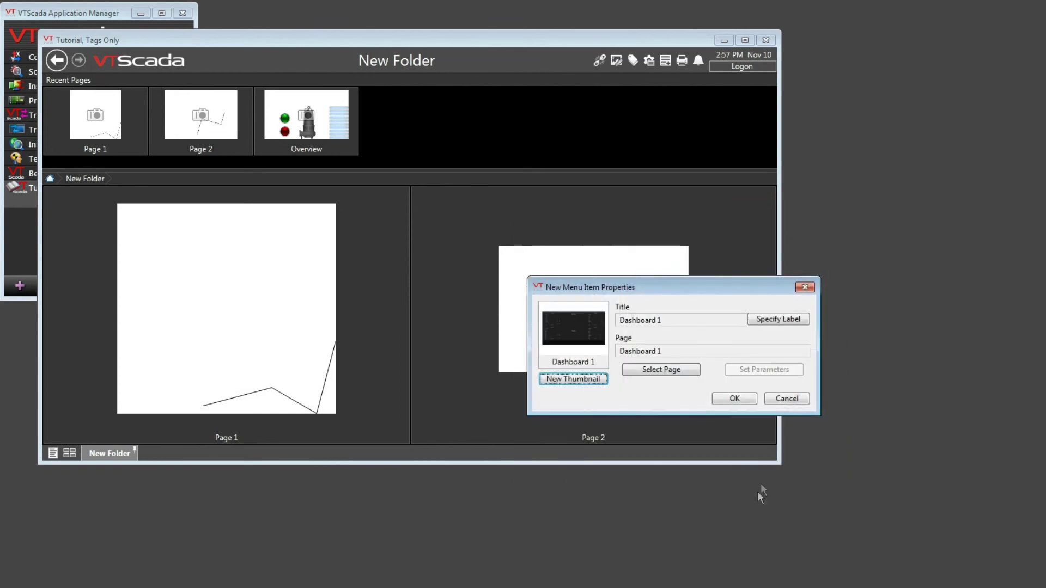
left_click(734, 399)
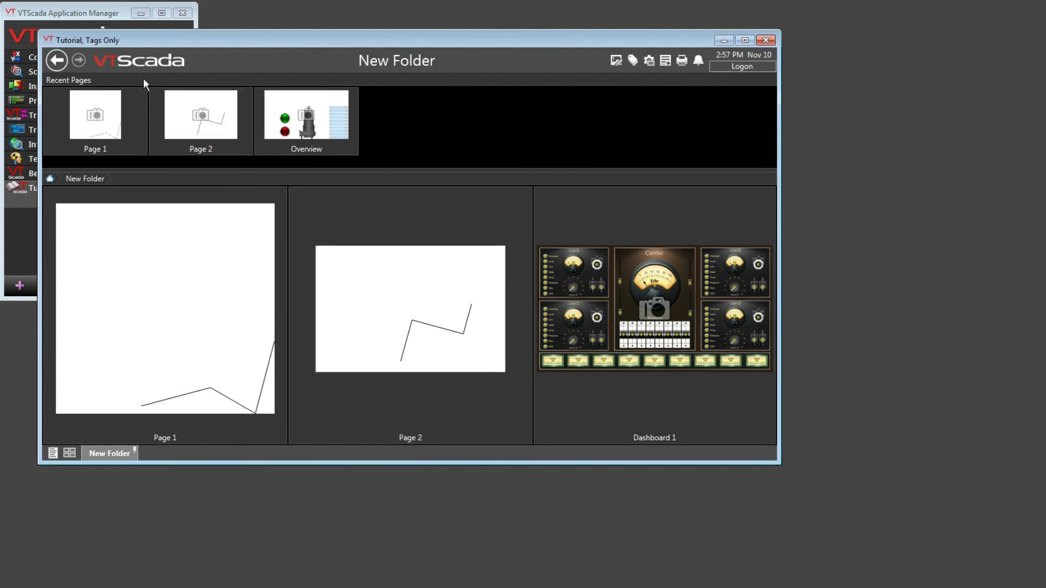
left_click(71, 453)
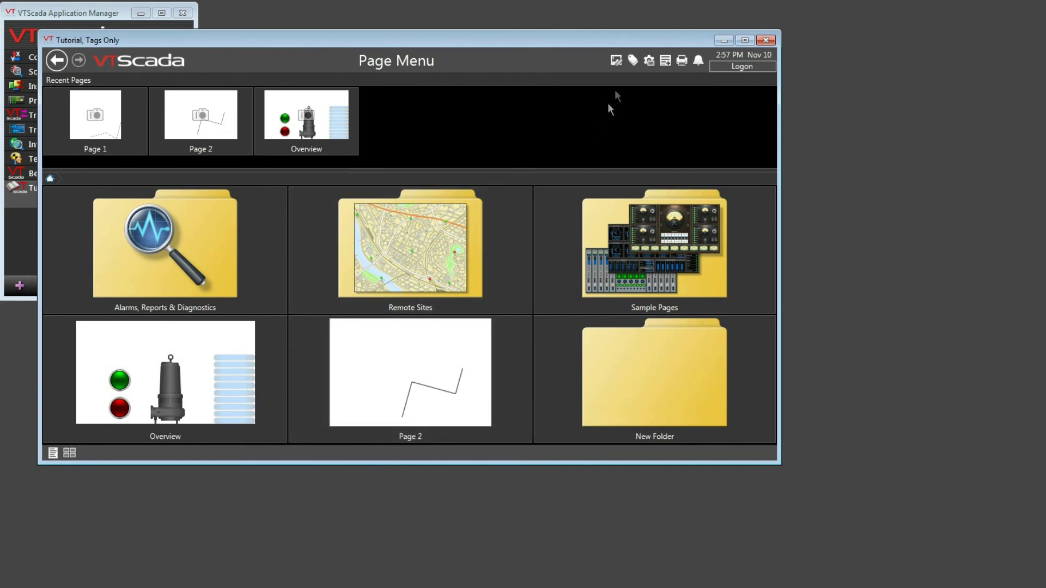
Show the Tag Browser on Menus > Page Menu > New Folder, listing Page 1, Page 2 and Dashboard 1
left_click(633, 61)
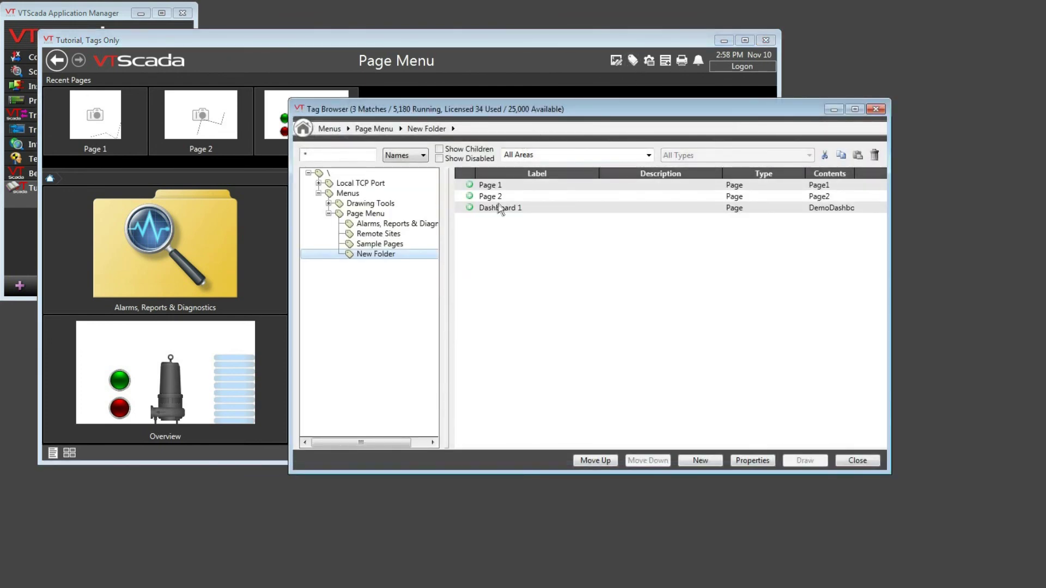